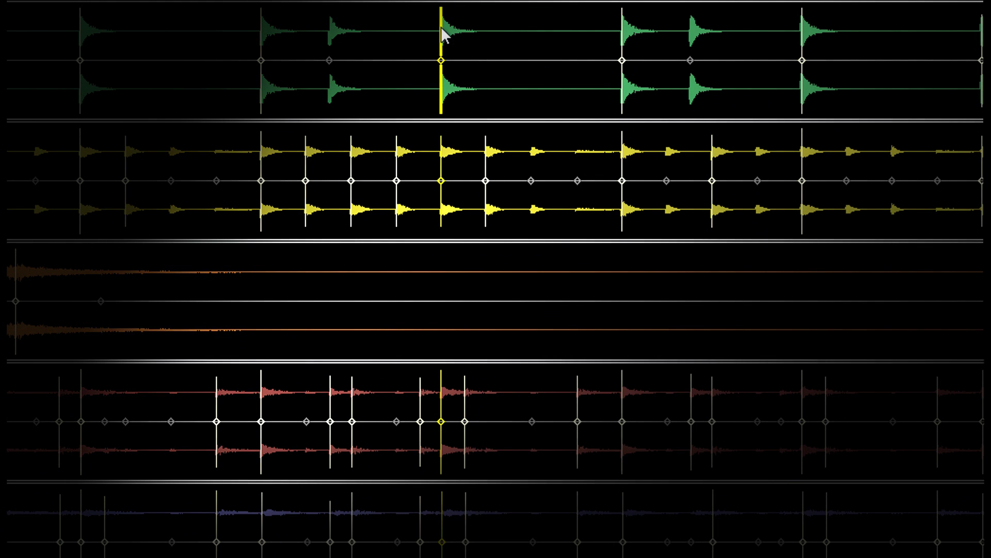
- Drag single and box-selected snare and hi-hat transient markers later, including marker 22
{"action": "left_click_drag", "start_coordinate": [442, 32], "coordinate": [465, 32]}
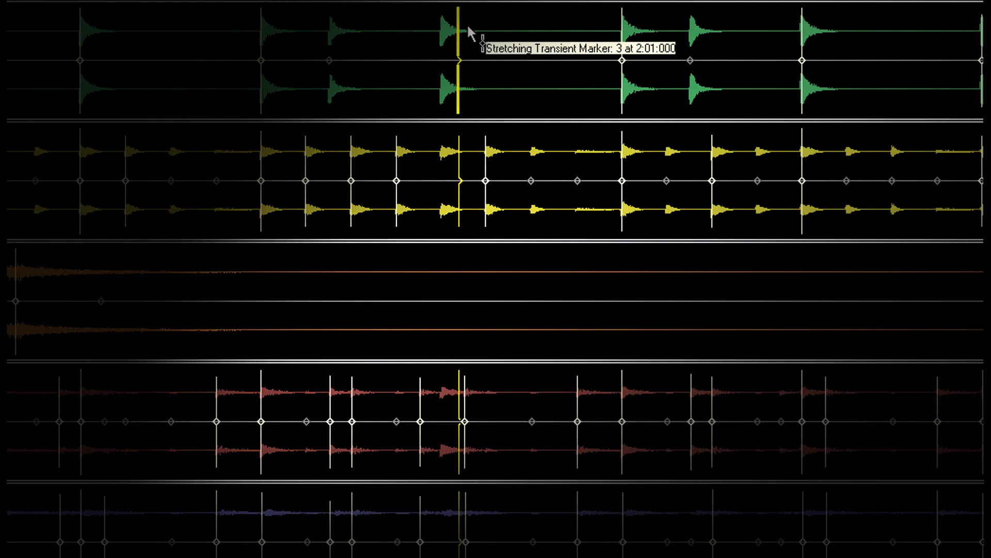
{"action": "left_click_drag", "start_coordinate": [497, 127], "coordinate": [727, 250]}
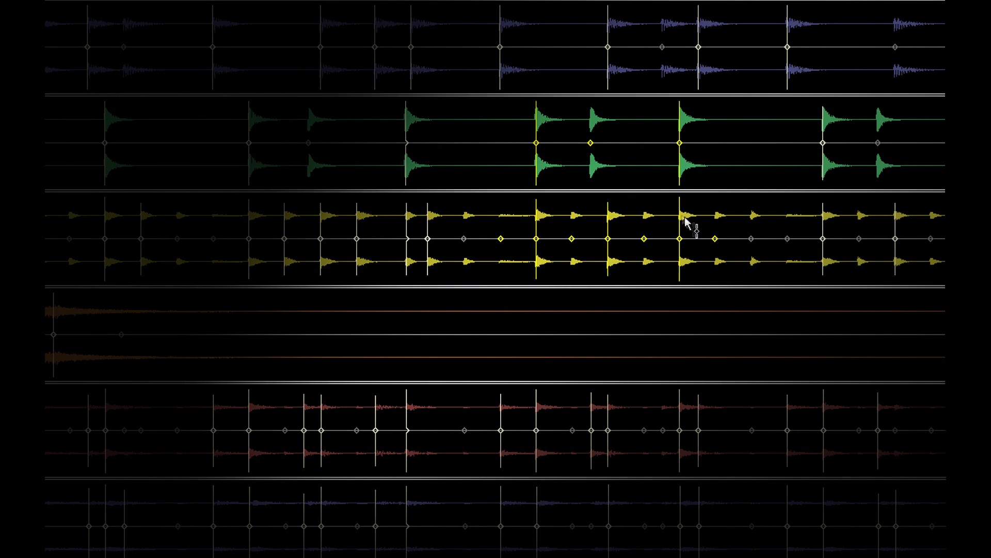
{"action": "left_click_drag", "start_coordinate": [681, 221], "coordinate": [682, 219]}
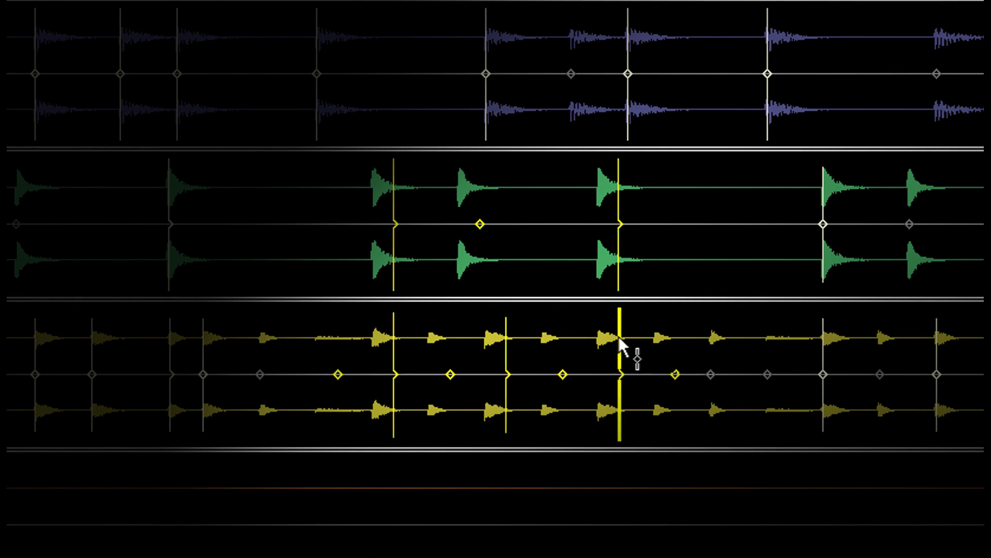
{"action": "left_click_drag", "start_coordinate": [619, 338], "coordinate": [639, 337]}
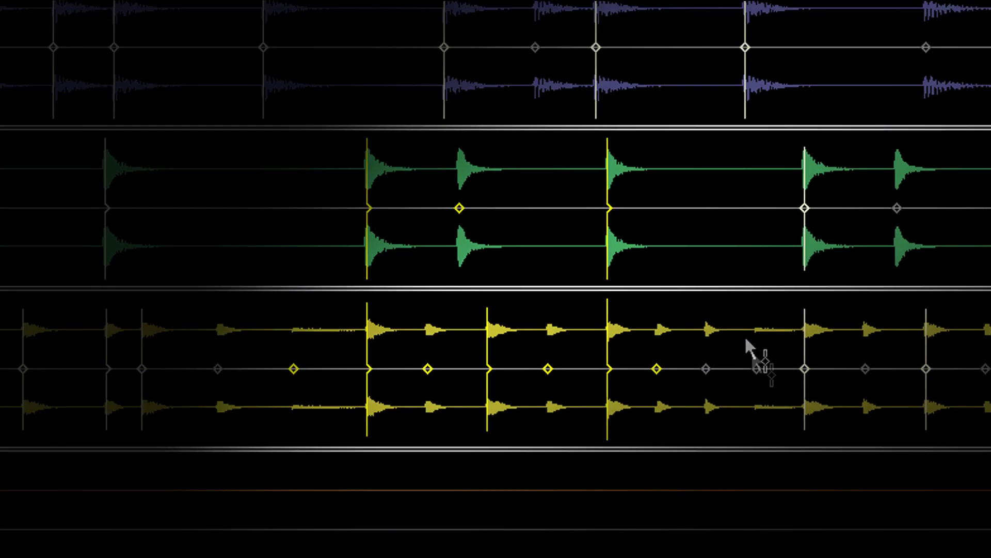
{"action": "left_click_drag", "start_coordinate": [823, 374], "coordinate": [833, 375]}
{"action": "left_click_drag", "start_coordinate": [550, 286], "coordinate": [592, 285]}
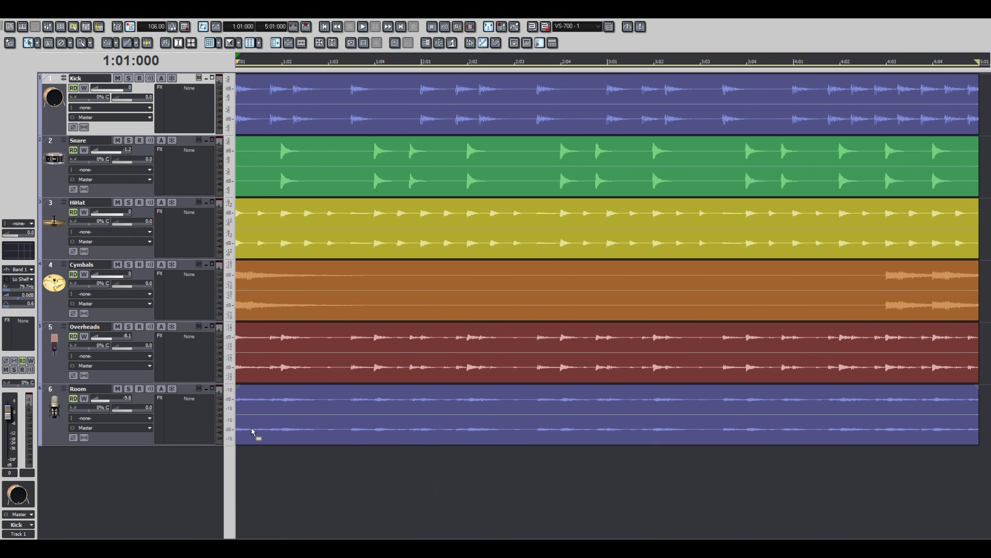
- Select the Kick through Overheads tracks and bring up the AudioSnap palette with A
{"action": "left_click", "coordinate": [252, 428]}
{"action": "left_click", "coordinate": [263, 373], "text": "ctrl"}
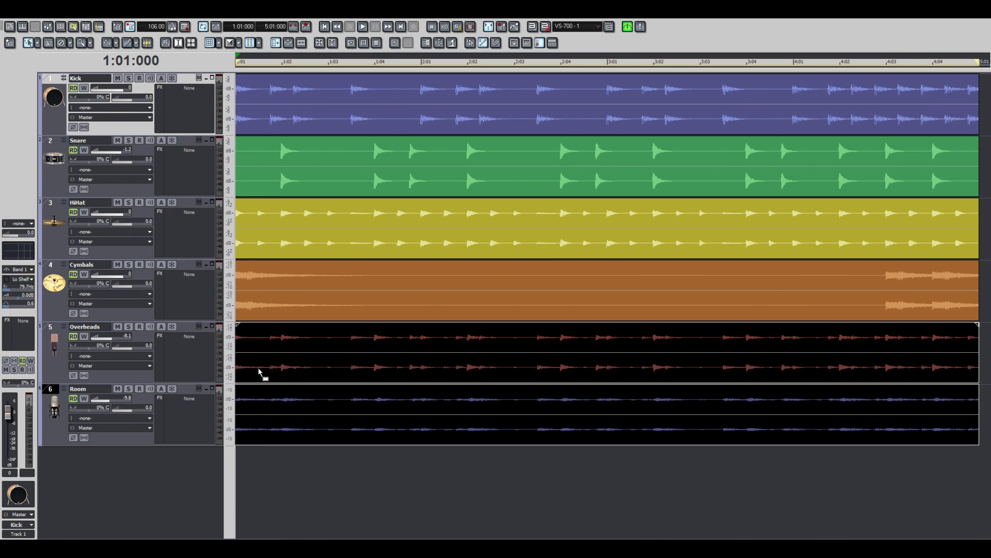
{"action": "left_click", "coordinate": [262, 310], "text": "ctrl"}
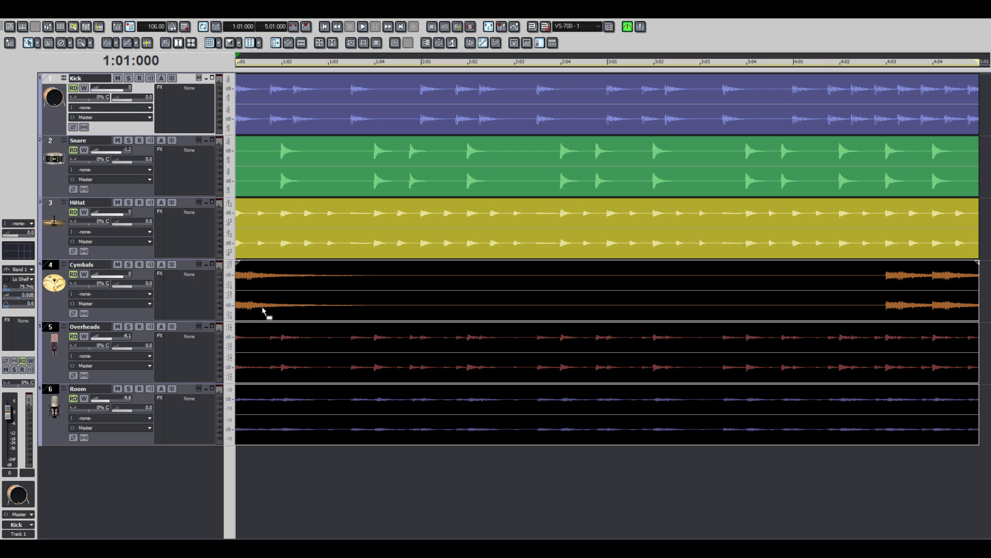
{"action": "left_click_drag", "start_coordinate": [51, 82], "coordinate": [57, 395]}
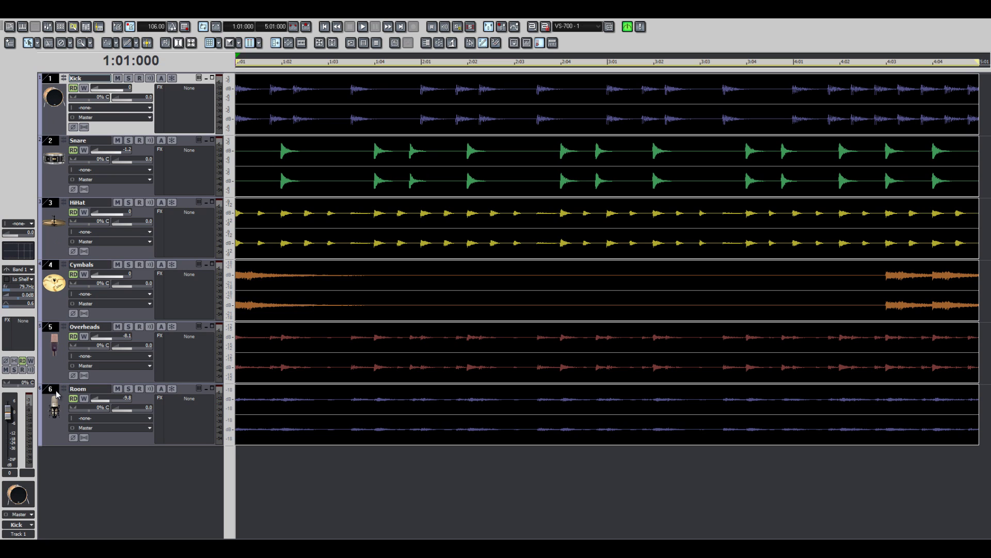
{"action": "key", "text": "a"}
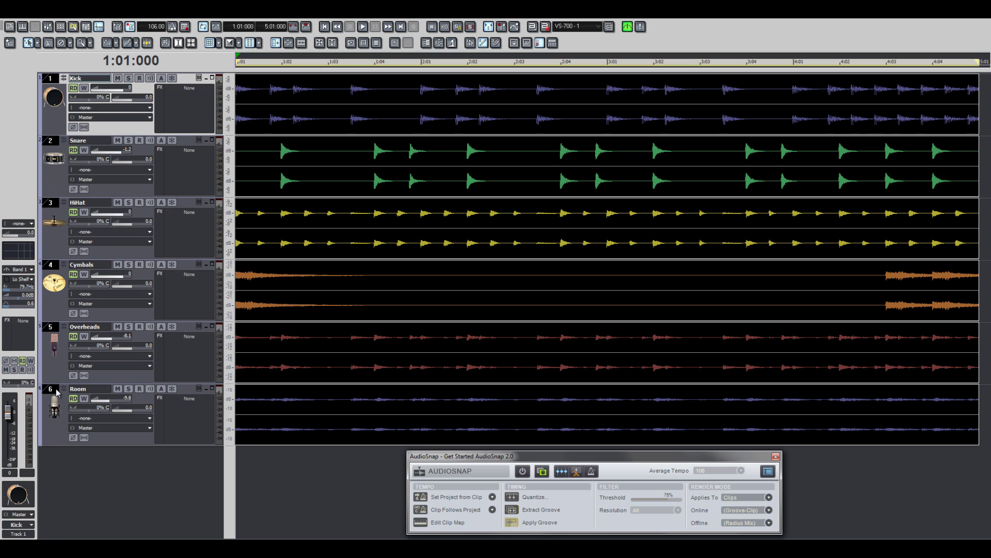
- Close the AudioSnap palette and turn on the Transient tool to show markers on all six clips
{"action": "left_click", "coordinate": [99, 27]}
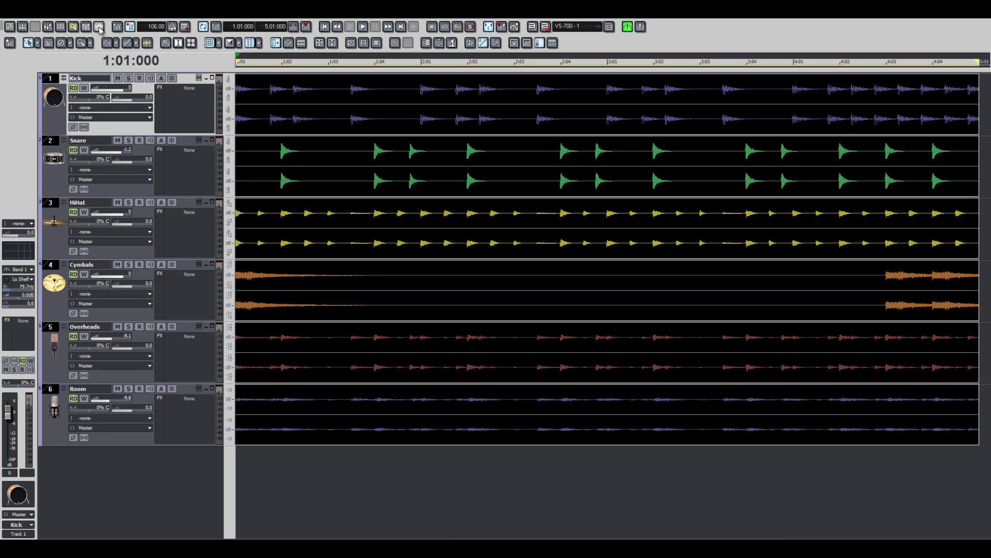
{"action": "left_click", "coordinate": [99, 27]}
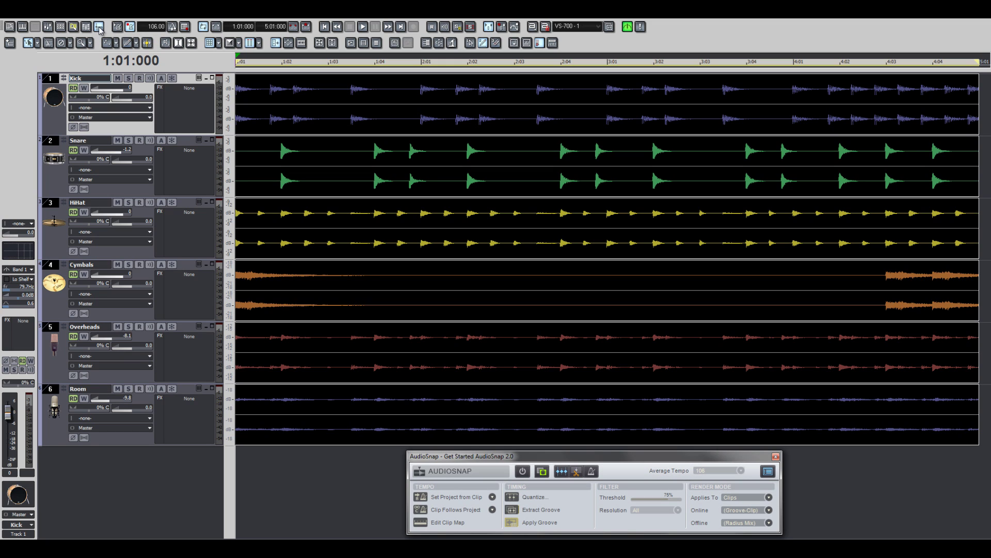
{"action": "left_click", "coordinate": [99, 27]}
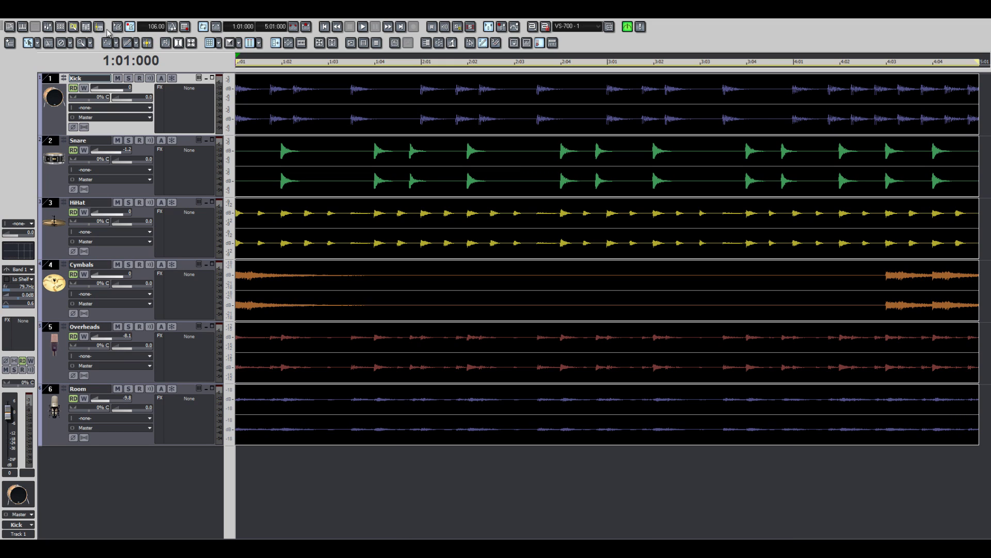
{"action": "left_click", "coordinate": [148, 44]}
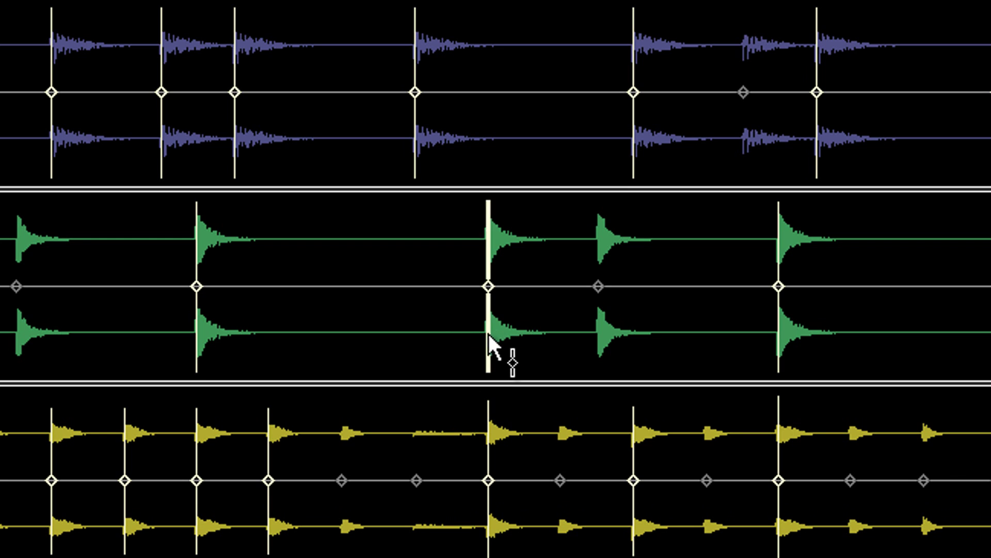
- Undo trial moves of snare marker 4, then promote the faint transient to marker 5 and stretch it later
{"action": "mouse_move", "coordinate": [488, 241]}
{"action": "left_mouse_down"}
{"action": "mouse_move", "coordinate": [556, 241]}
{"action": "mouse_move", "coordinate": [442, 249]}
{"action": "mouse_move", "coordinate": [483, 242]}
{"action": "left_mouse_up"}
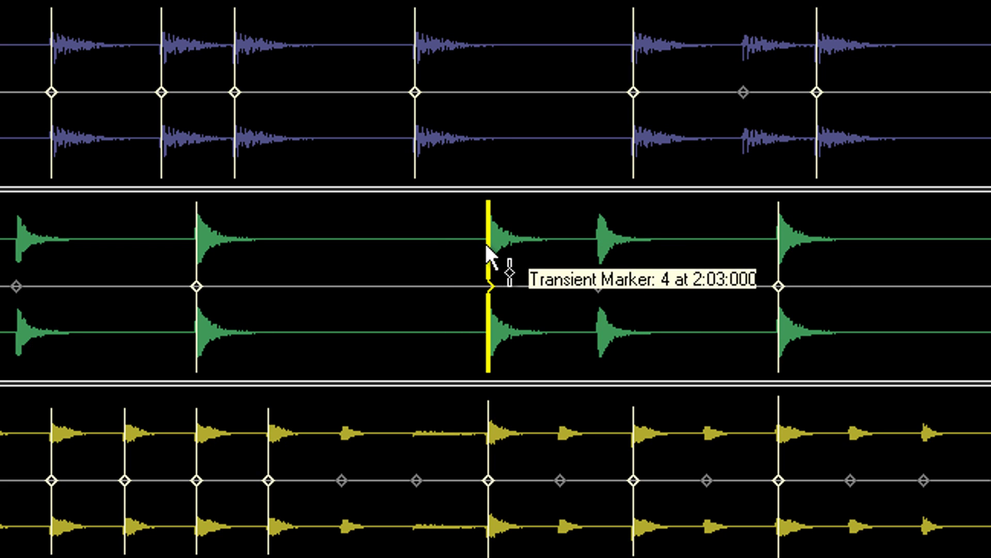
{"action": "left_click_drag", "start_coordinate": [491, 285], "coordinate": [417, 287]}
{"action": "key", "text": "ctrl+z"}
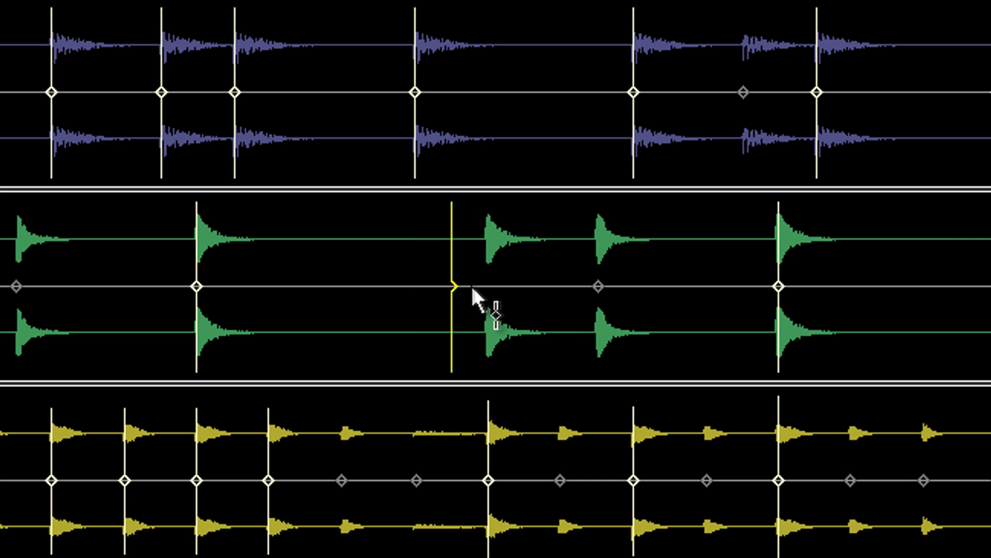
{"action": "key", "text": "ctrl+z"}
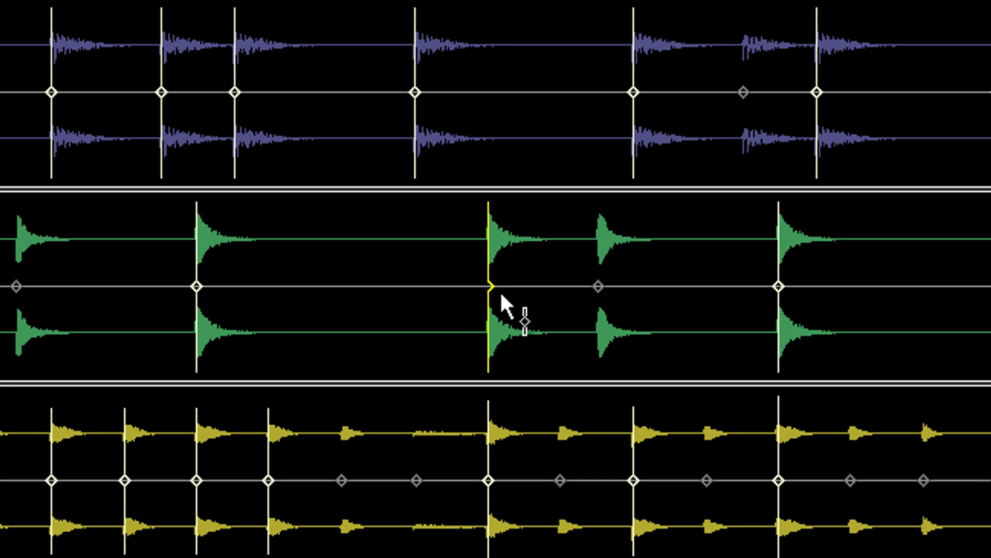
{"action": "left_click", "coordinate": [595, 282]}
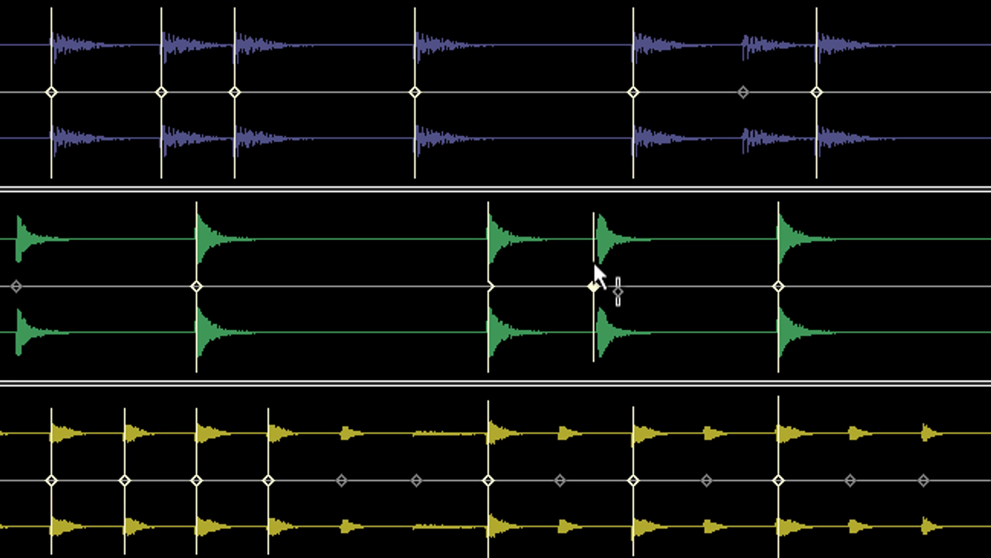
{"action": "mouse_move", "coordinate": [595, 245]}
{"action": "left_mouse_down"}
{"action": "mouse_move", "coordinate": [672, 247]}
{"action": "mouse_move", "coordinate": [599, 259]}
{"action": "mouse_move", "coordinate": [616, 250]}
{"action": "mouse_move", "coordinate": [651, 253]}
{"action": "mouse_move", "coordinate": [612, 253]}
{"action": "mouse_move", "coordinate": [608, 263]}
{"action": "left_mouse_up"}
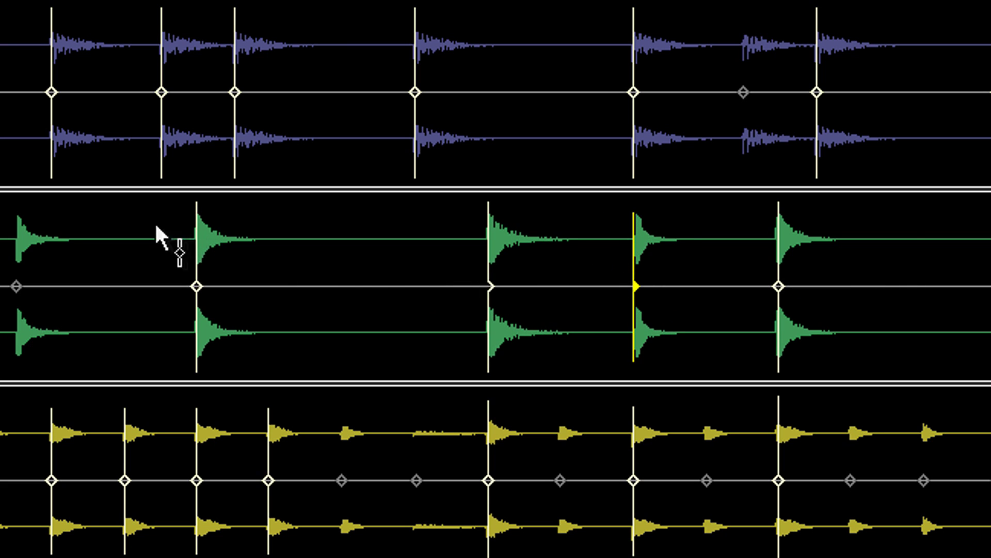
- Drag box-selected snare and hi-hat markers later, then nudge snare marker 4 alone to the right
{"action": "left_click_drag", "start_coordinate": [148, 222], "coordinate": [909, 335]}
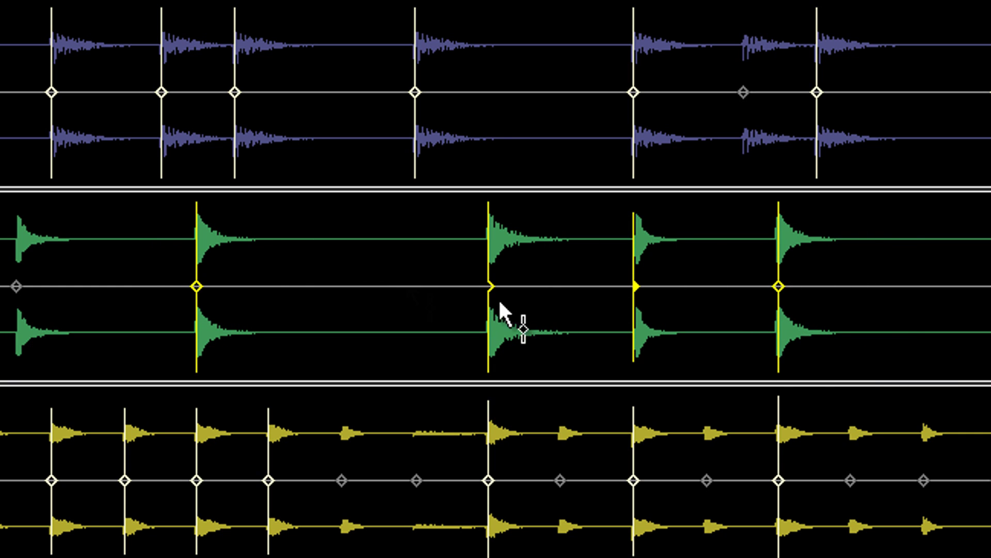
{"action": "mouse_move", "coordinate": [197, 234]}
{"action": "left_mouse_down"}
{"action": "mouse_move", "coordinate": [258, 229]}
{"action": "mouse_move", "coordinate": [268, 231]}
{"action": "mouse_move", "coordinate": [200, 234]}
{"action": "mouse_move", "coordinate": [542, 270]}
{"action": "mouse_move", "coordinate": [604, 237]}
{"action": "mouse_move", "coordinate": [712, 522]}
{"action": "left_mouse_up"}
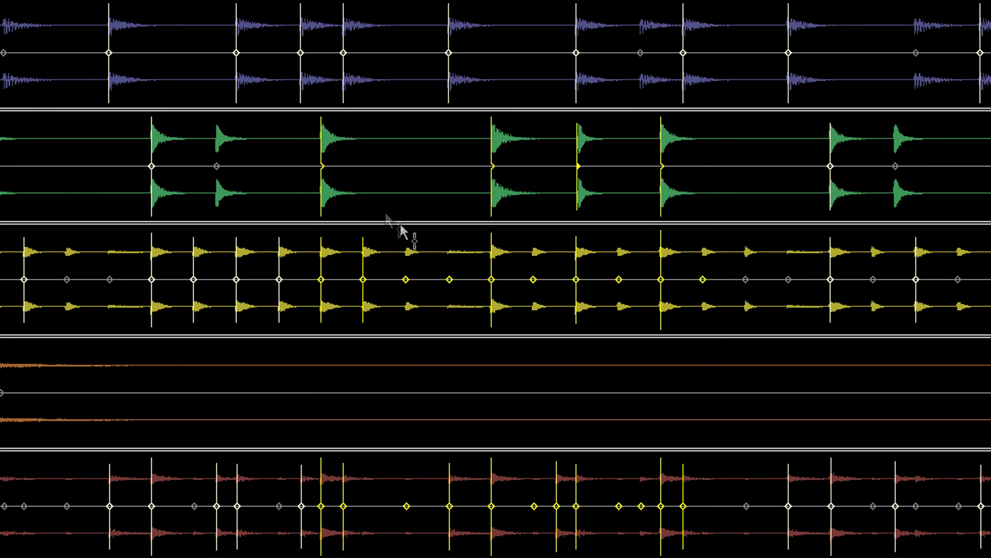
{"action": "mouse_move", "coordinate": [326, 144]}
{"action": "left_mouse_down"}
{"action": "mouse_move", "coordinate": [357, 148]}
{"action": "mouse_move", "coordinate": [321, 150]}
{"action": "left_mouse_up"}
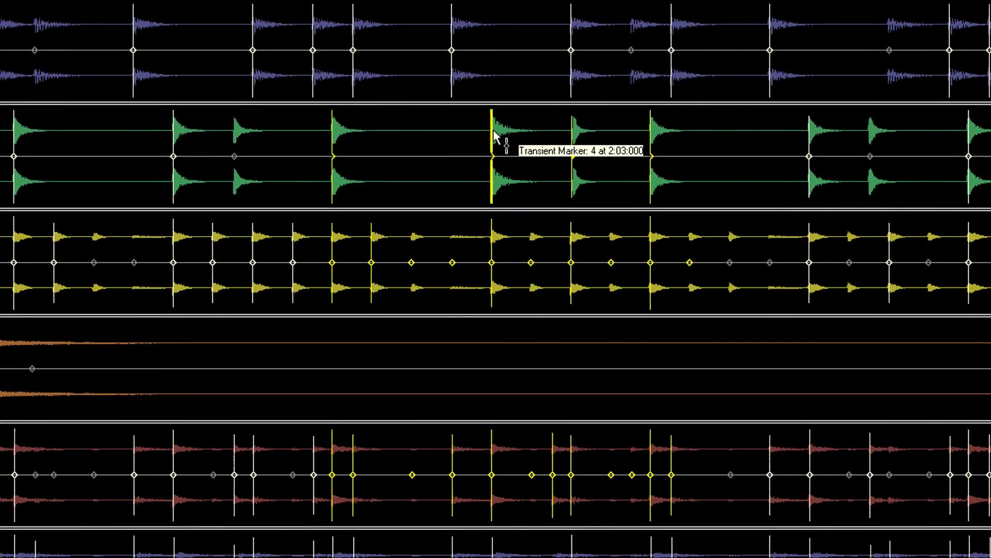
{"action": "left_click", "coordinate": [493, 138]}
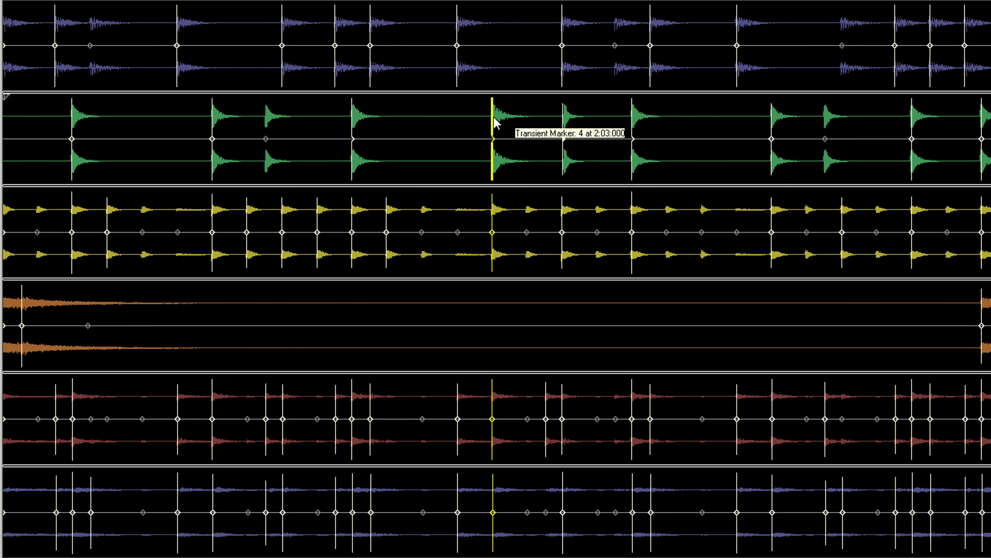
{"action": "mouse_move", "coordinate": [504, 123]}
{"action": "left_mouse_down"}
{"action": "mouse_move", "coordinate": [527, 124]}
{"action": "mouse_move", "coordinate": [468, 125]}
{"action": "mouse_move", "coordinate": [486, 124]}
{"action": "left_mouse_up"}
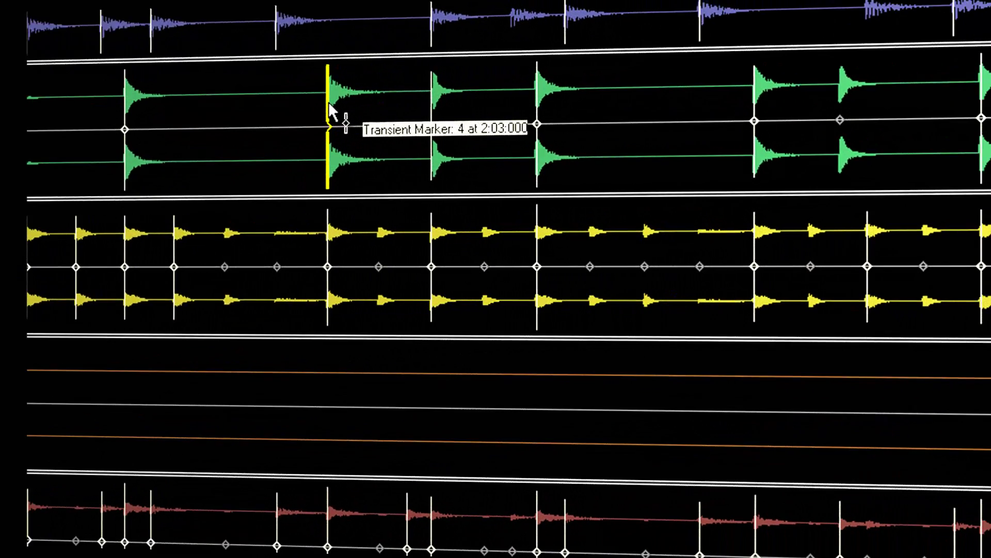
- Reset marker 4, then disable and re-enable a green-track transient marker
{"action": "right_click", "coordinate": [493, 124]}
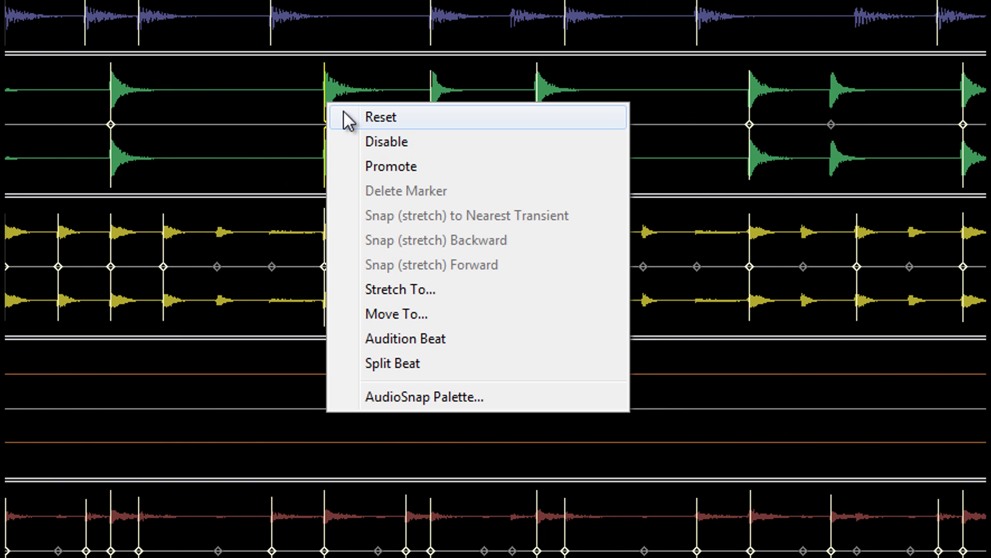
{"action": "left_click", "coordinate": [343, 110]}
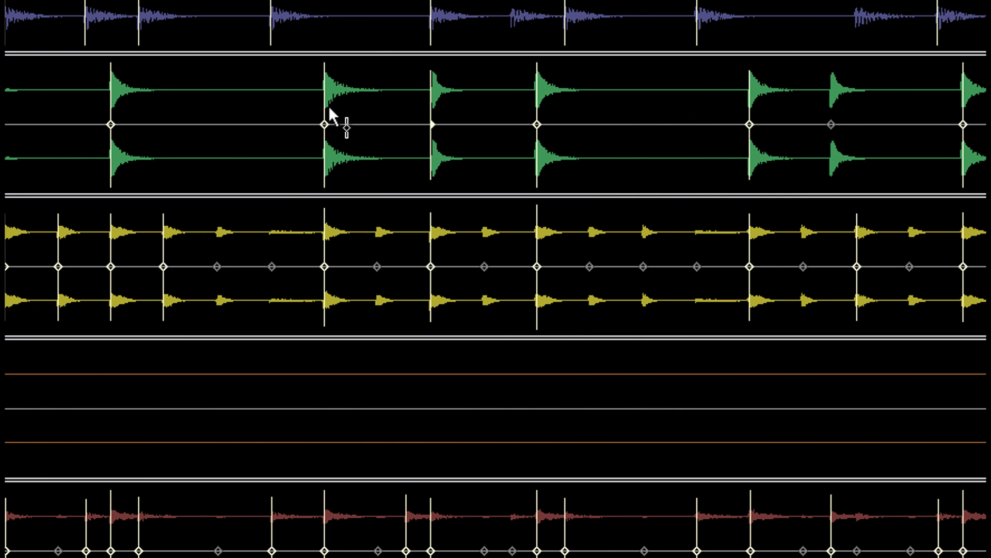
{"action": "right_click", "coordinate": [327, 101]}
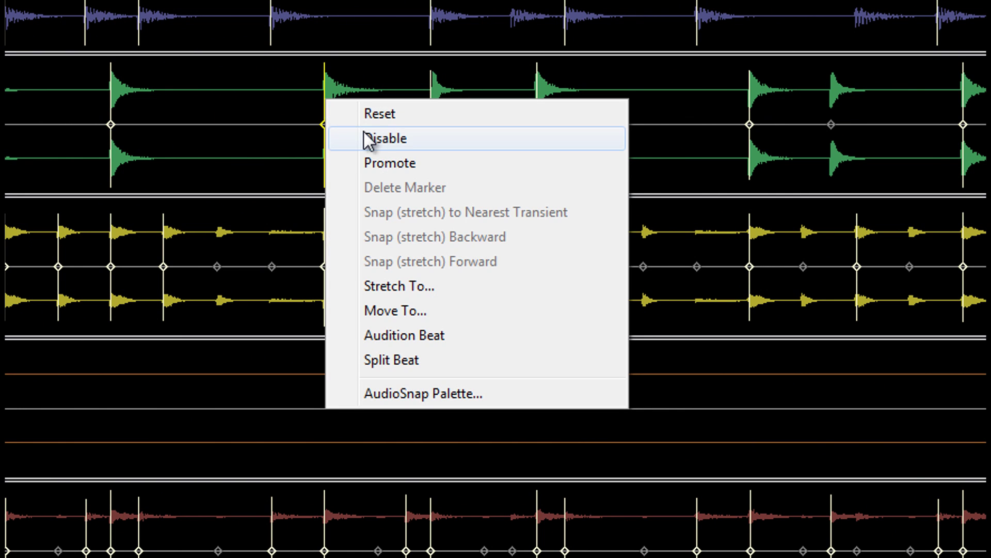
{"action": "left_click", "coordinate": [364, 134]}
{"action": "right_click", "coordinate": [345, 125]}
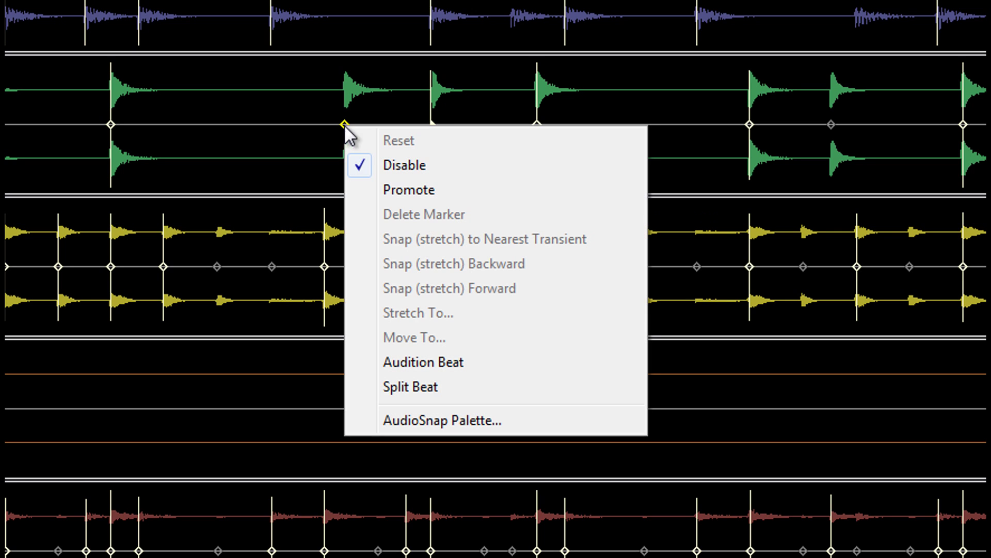
{"action": "left_click", "coordinate": [381, 166]}
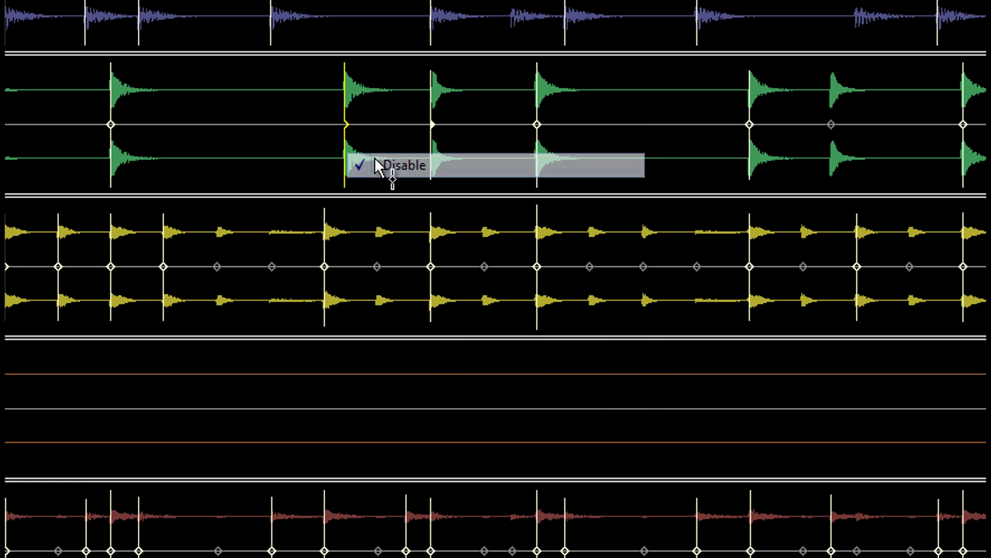
- Delete the unwanted transient marker from the green clip and return to the AudioSnap palette
{"action": "right_click", "coordinate": [345, 123]}
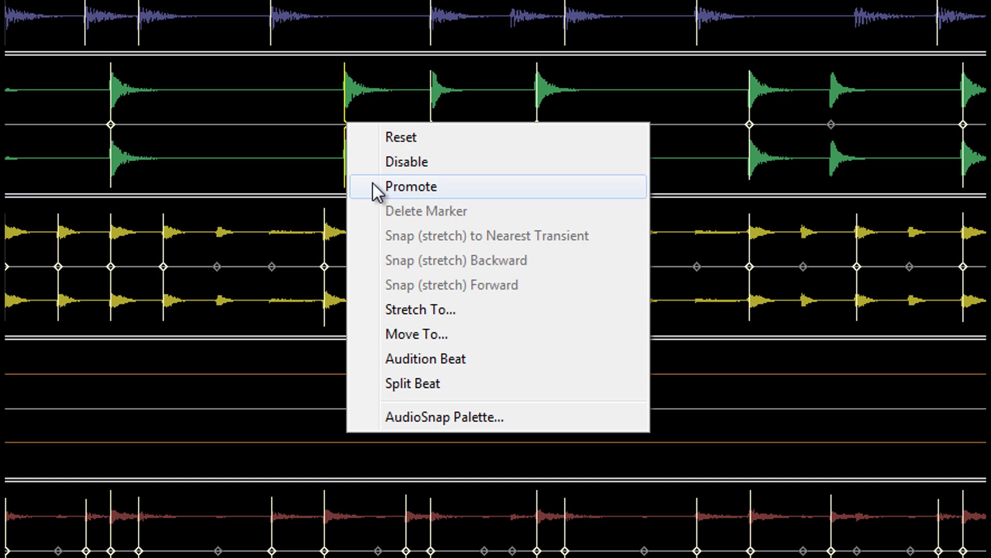
{"action": "right_click", "coordinate": [432, 106]}
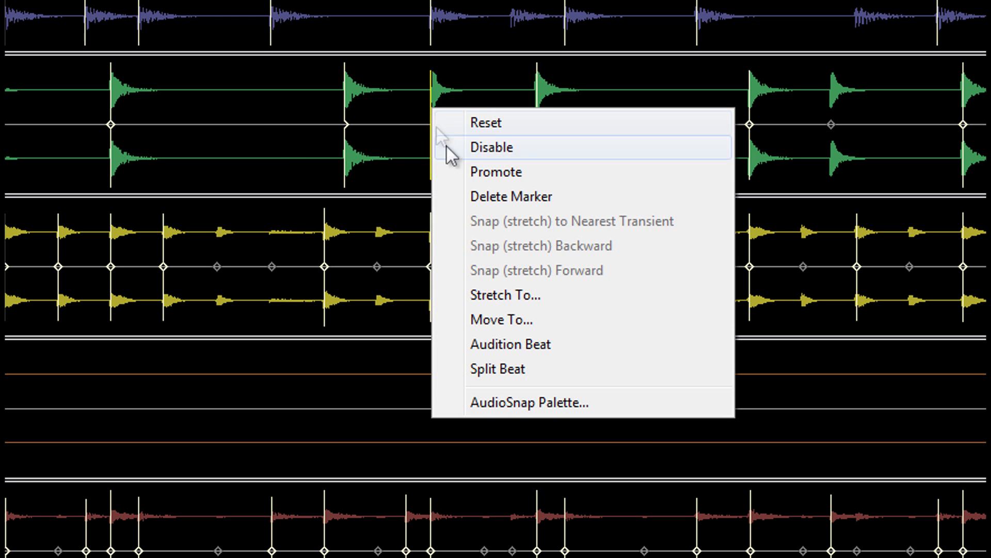
{"action": "left_click", "coordinate": [457, 196]}
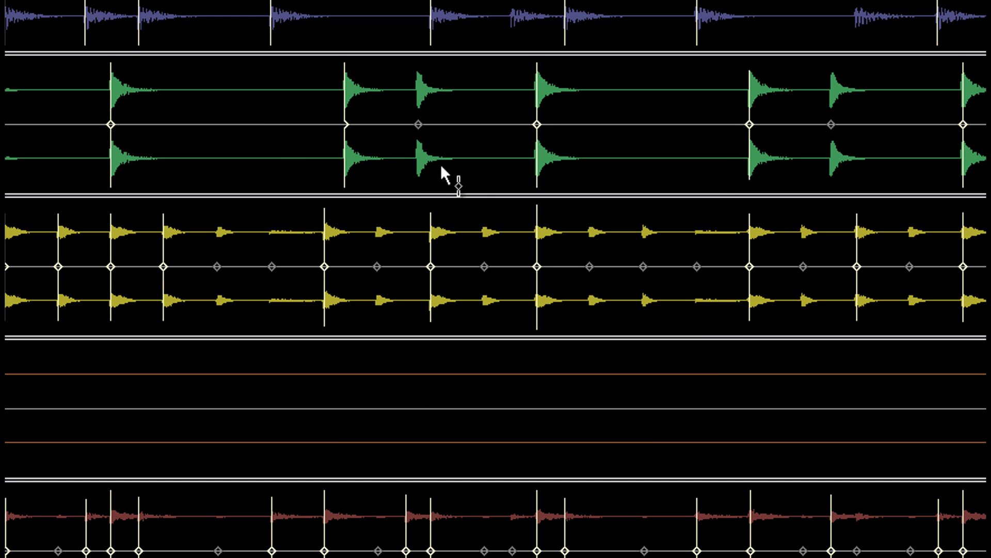
{"action": "right_click", "coordinate": [347, 125]}
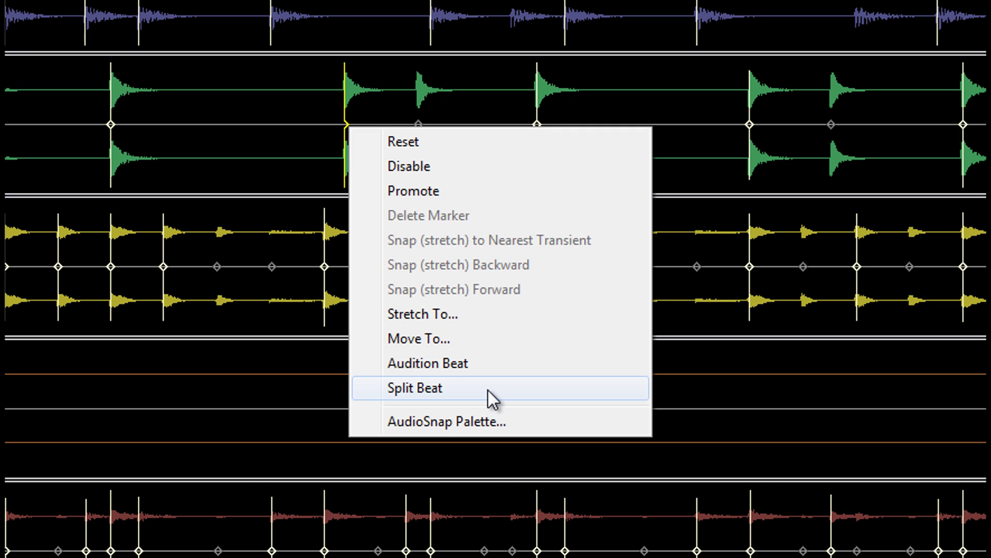
{"action": "left_click", "coordinate": [511, 421]}
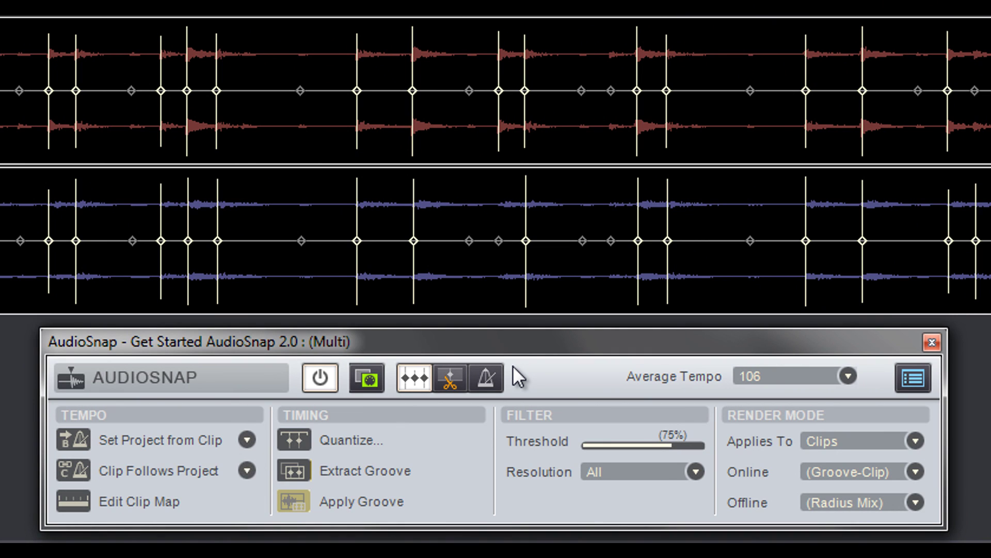
- Cycle AudioSnap and transient display off and on, then set the clips' time base to absolute time
{"action": "left_click", "coordinate": [322, 375]}
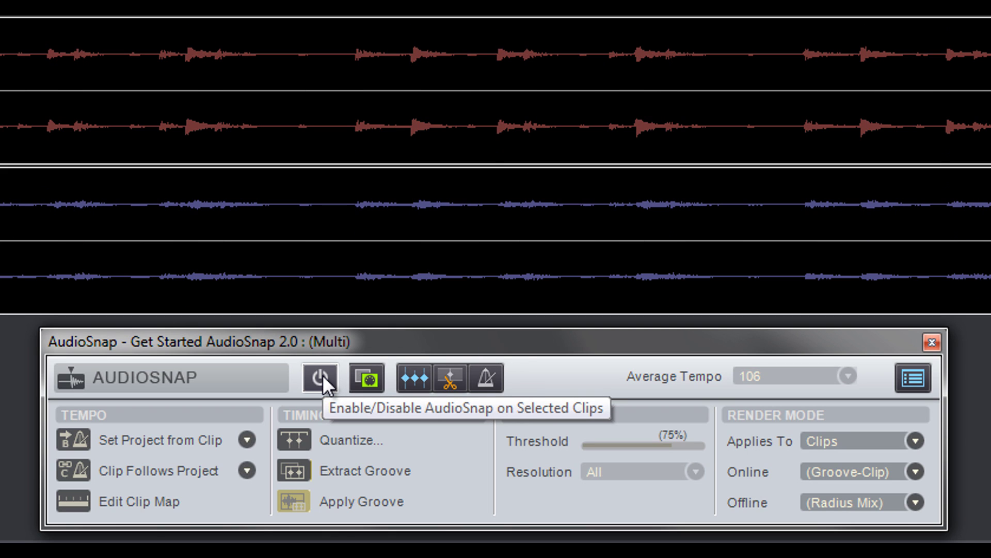
{"action": "left_click", "coordinate": [322, 374]}
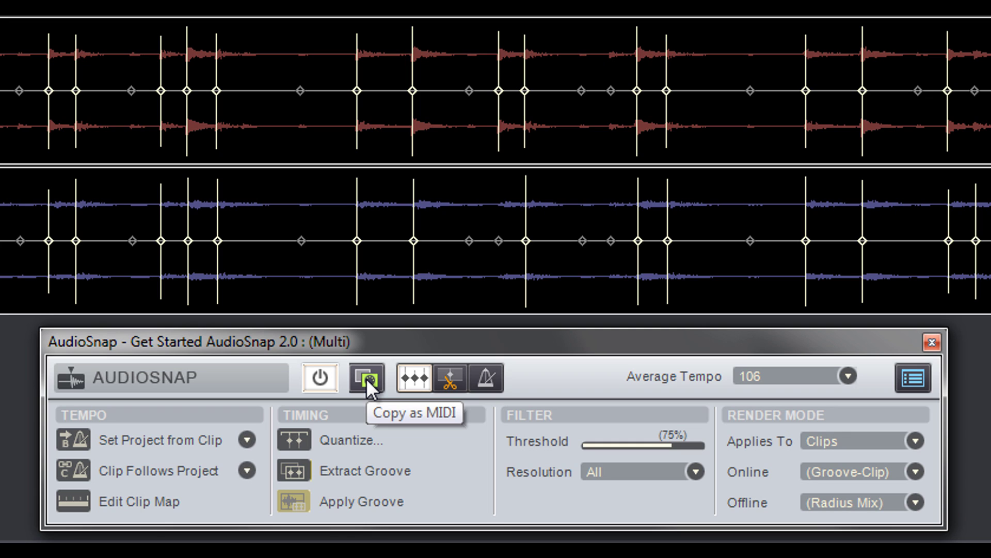
{"action": "left_click", "coordinate": [417, 380]}
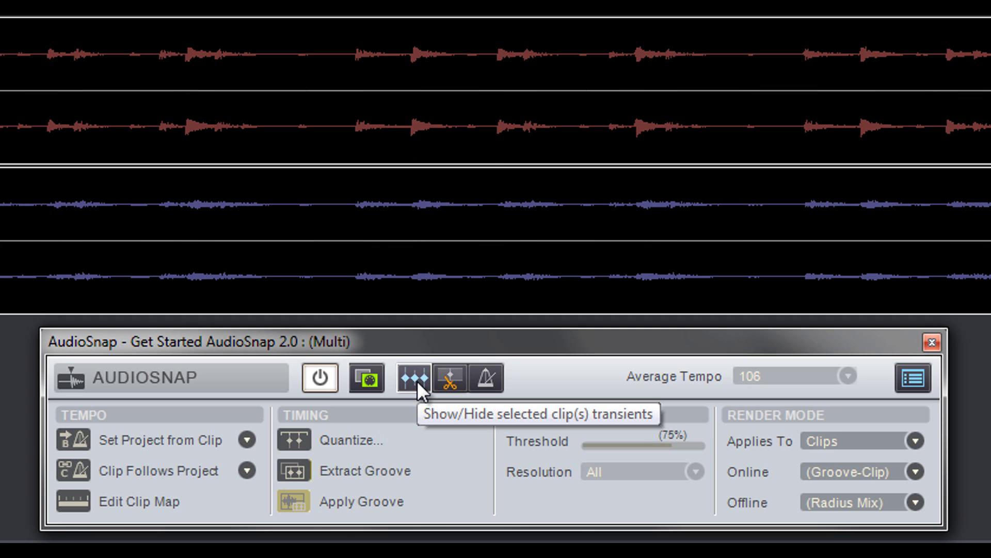
{"action": "left_click", "coordinate": [417, 380]}
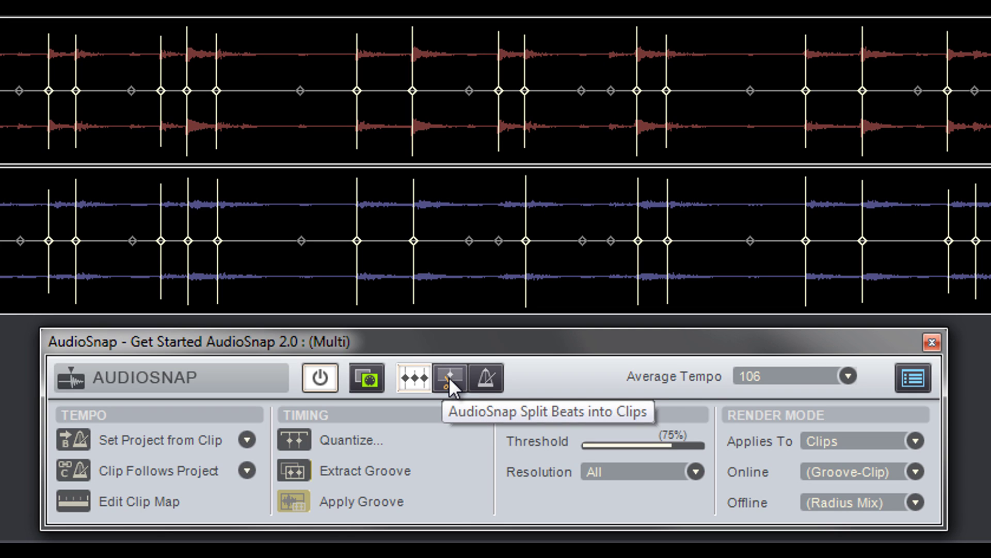
{"action": "left_click", "coordinate": [488, 379]}
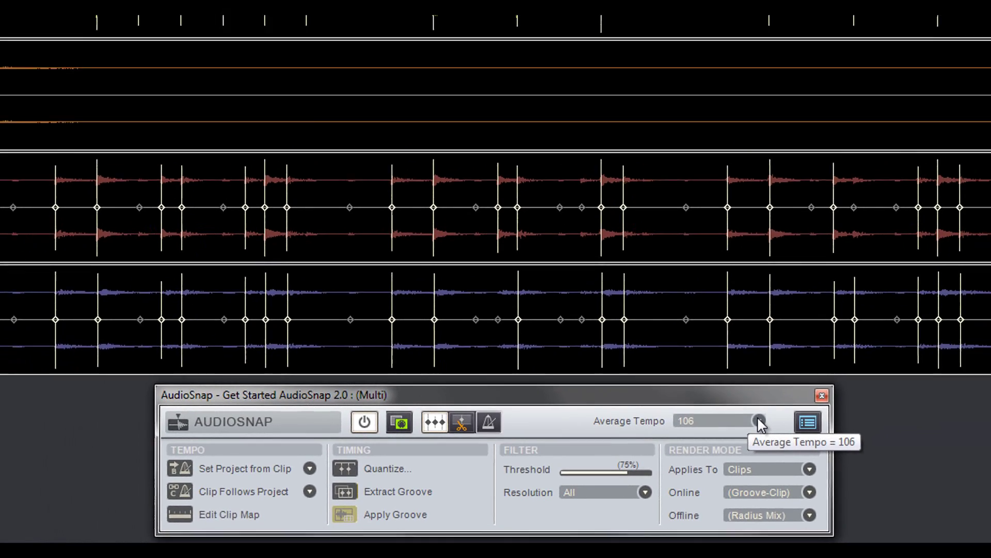
{"action": "left_click", "coordinate": [847, 375]}
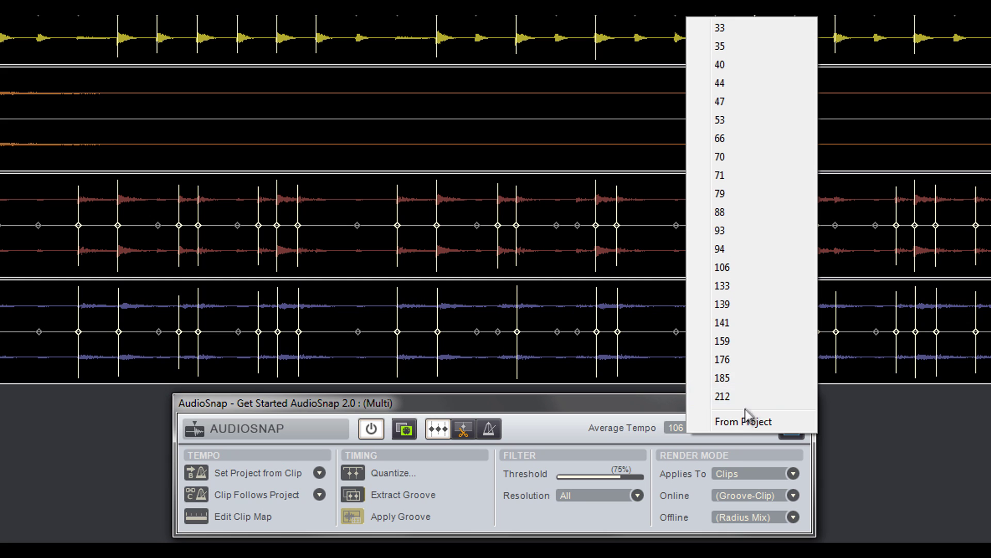
{"action": "left_click", "coordinate": [673, 408]}
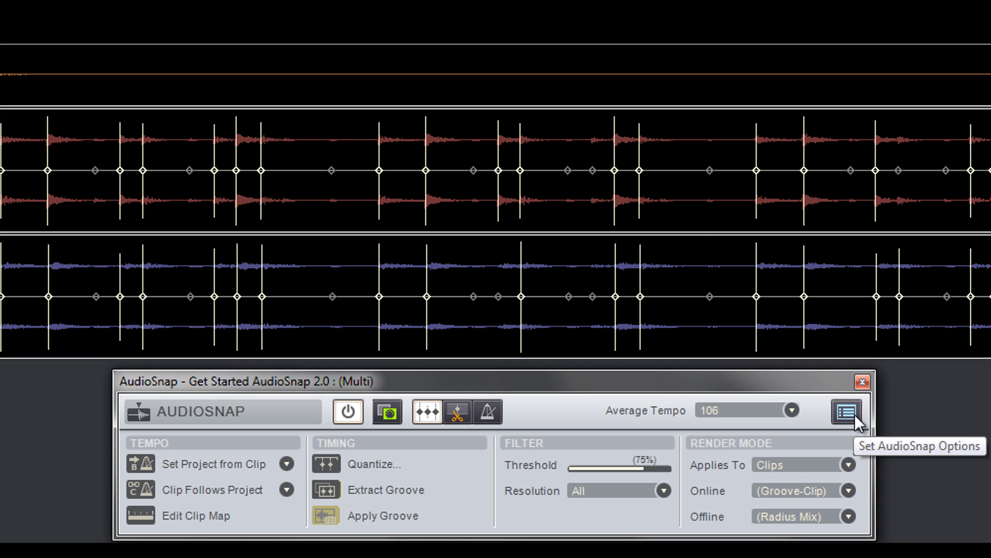
{"action": "left_click", "coordinate": [854, 414]}
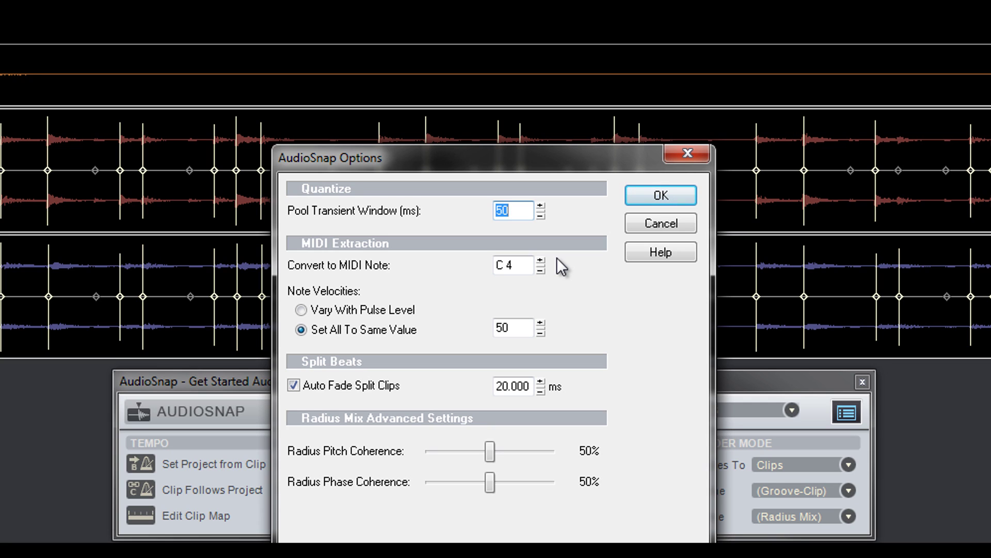
- Keep the MIDI extraction note at C 4 after stepping through B 3 and Db4
{"action": "left_click", "coordinate": [540, 269]}
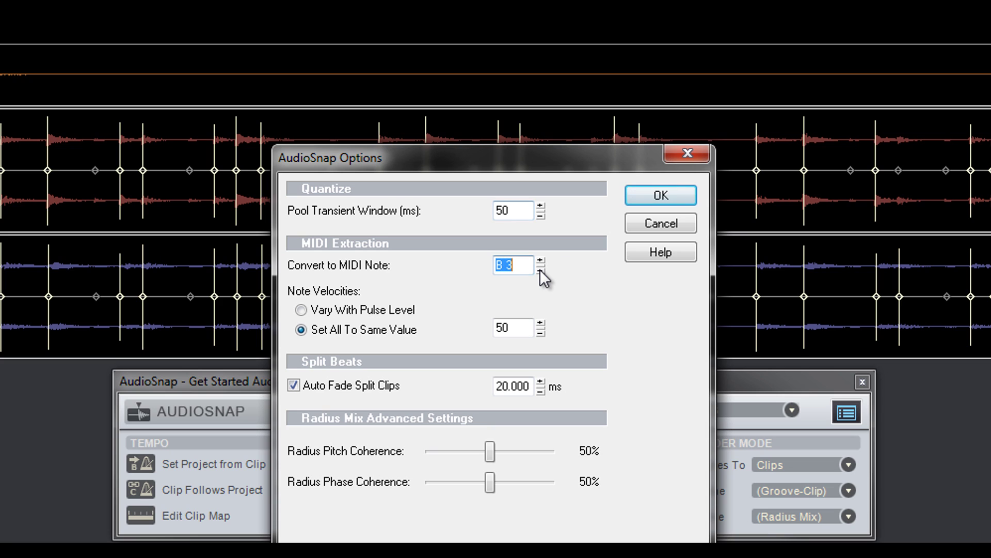
{"action": "left_click", "coordinate": [541, 261]}
{"action": "left_click", "coordinate": [541, 261]}
{"action": "left_click", "coordinate": [541, 269]}
- Set all extracted note velocities to 60, leaving Auto Fade Split Clips on
{"action": "left_click", "coordinate": [333, 312]}
{"action": "left_click", "coordinate": [343, 327]}
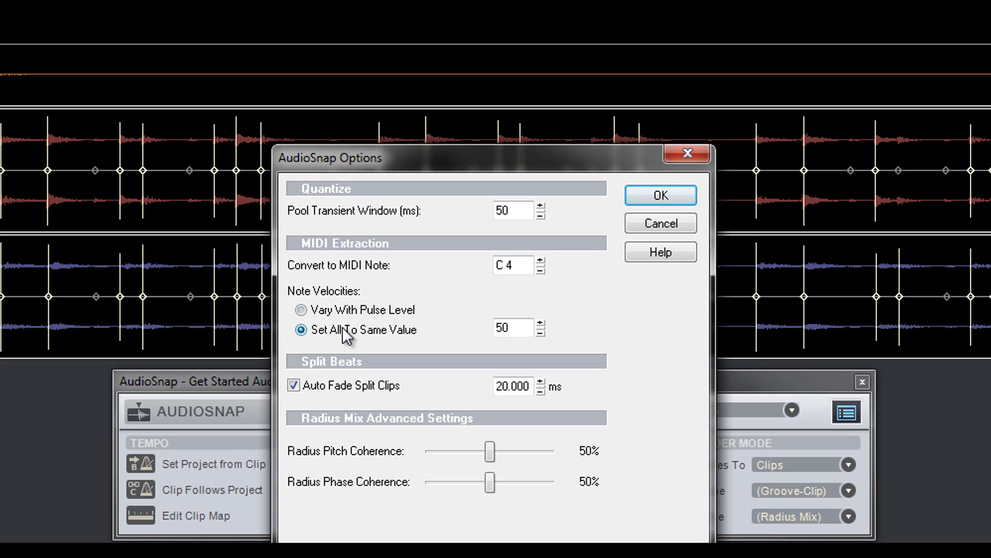
{"action": "double_click", "coordinate": [517, 330]}
{"action": "type", "text": "60"}
{"action": "key", "text": "Tab"}
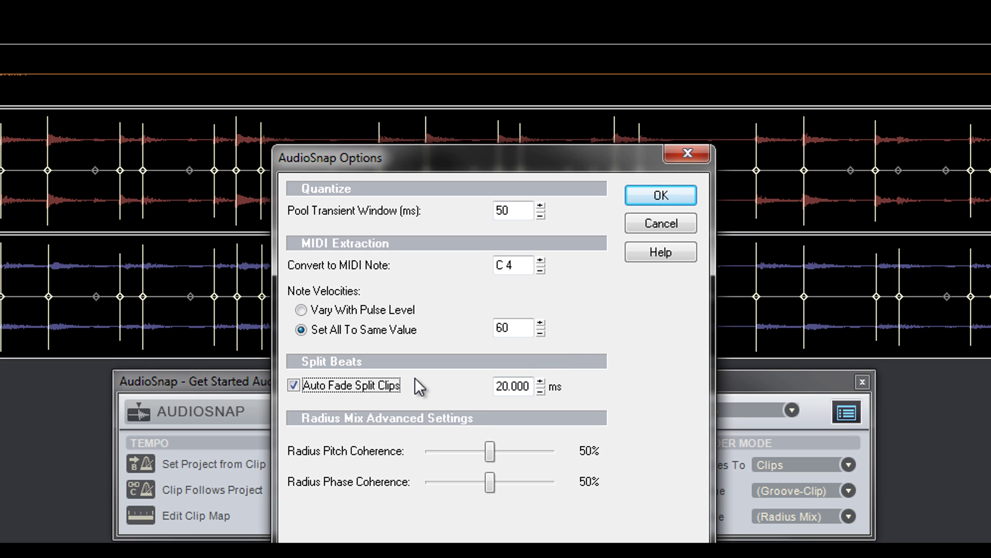
{"action": "left_click", "coordinate": [386, 387]}
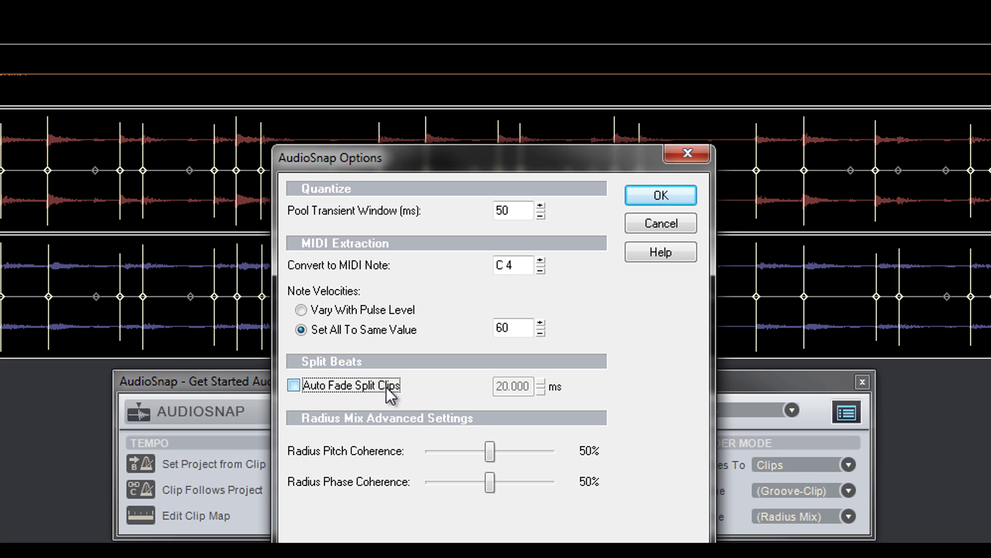
{"action": "left_click", "coordinate": [385, 386]}
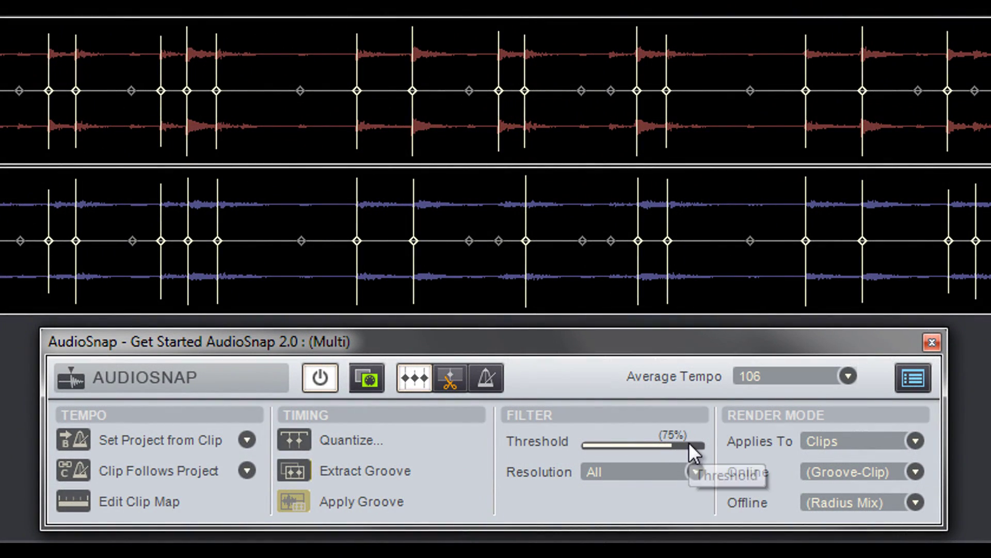
- Set the transient filter resolution to Sixteenth (1/16) after trying Whole and Quarter
{"action": "scroll", "coordinate": [688, 442], "scroll_direction": "down", "scroll_amount": 15}
{"action": "scroll", "coordinate": [688, 442], "scroll_direction": "down", "scroll_amount": 4}
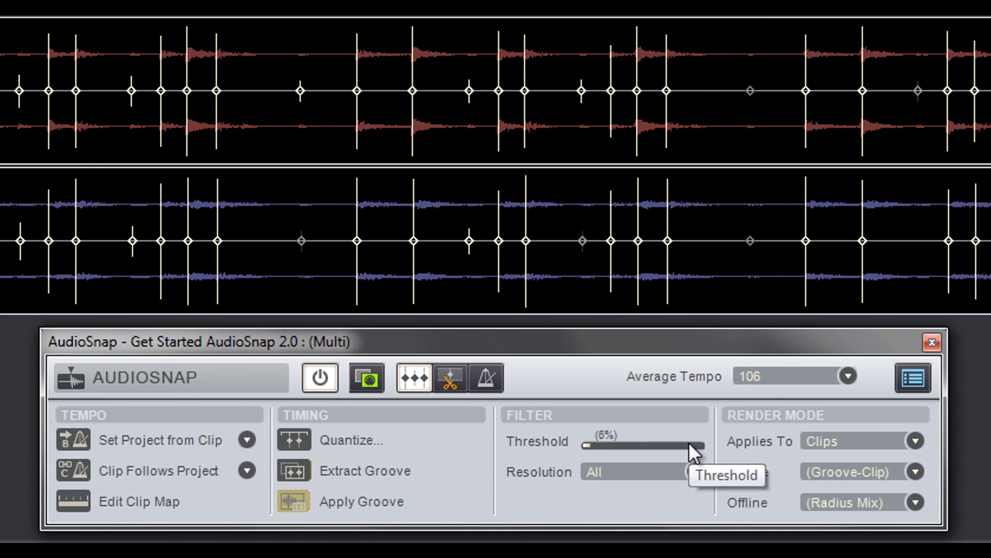
{"action": "scroll", "coordinate": [689, 442], "scroll_direction": "up", "scroll_amount": 12}
{"action": "scroll", "coordinate": [690, 442], "scroll_direction": "up", "scroll_amount": 10}
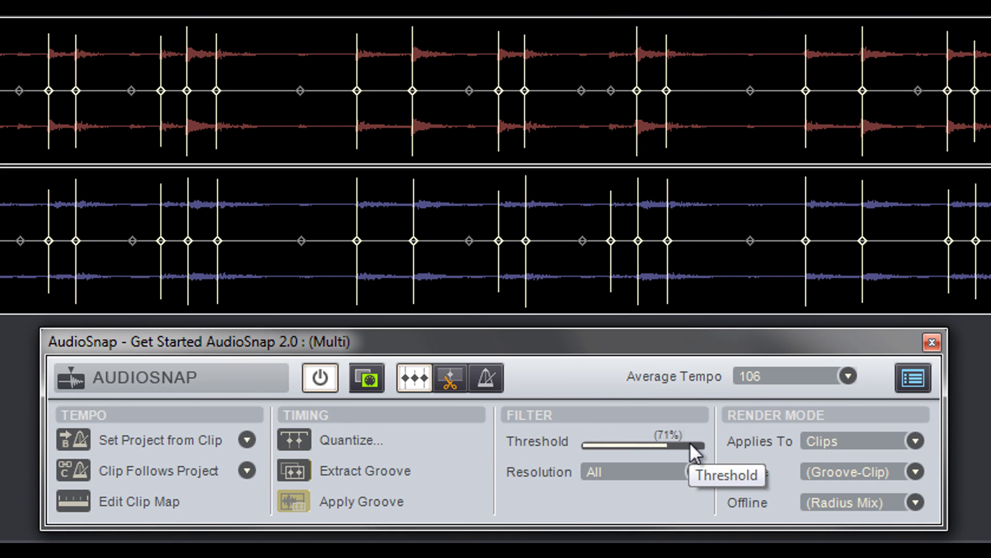
{"action": "scroll", "coordinate": [689, 443], "scroll_direction": "down", "scroll_amount": 3}
{"action": "scroll", "coordinate": [688, 442], "scroll_direction": "down", "scroll_amount": 11}
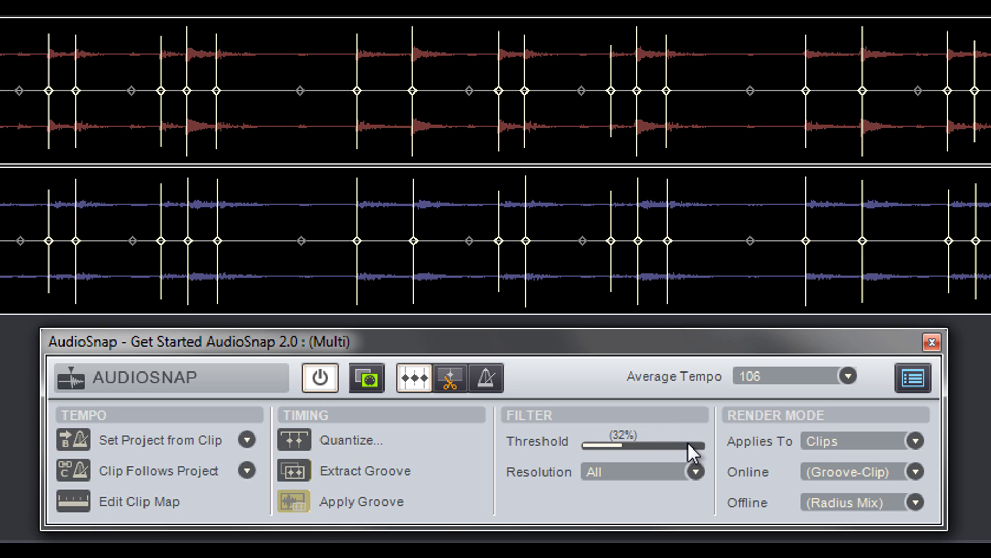
{"action": "left_click", "coordinate": [695, 472]}
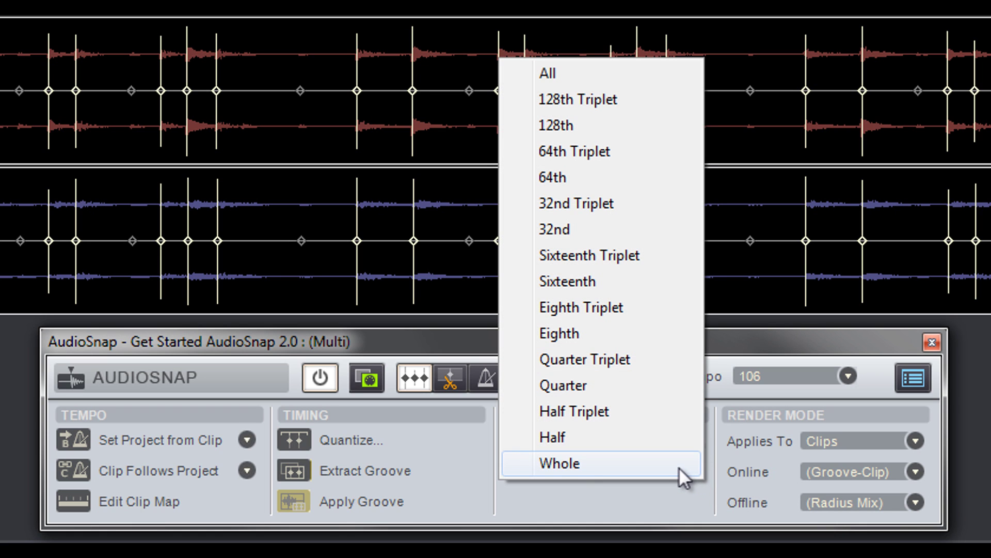
{"action": "left_click", "coordinate": [677, 466]}
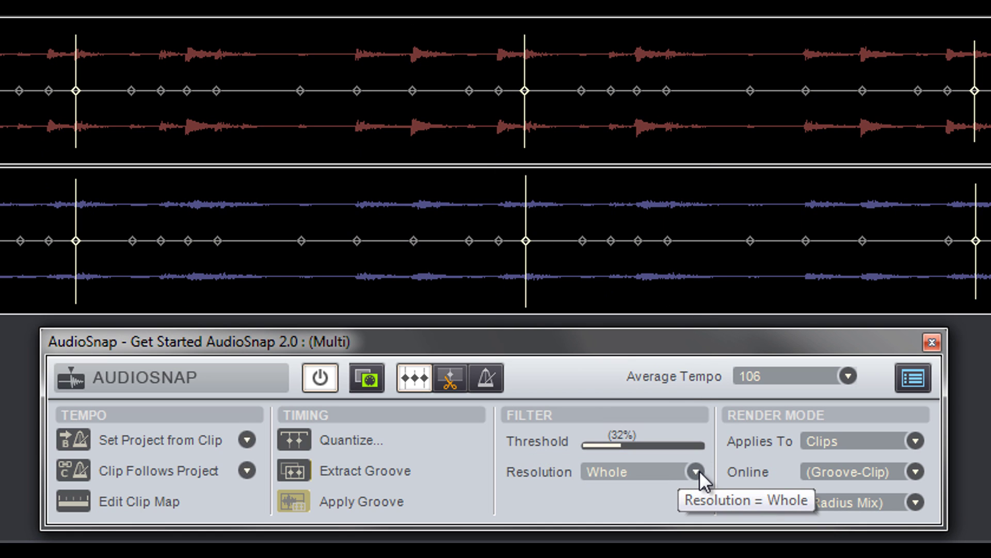
{"action": "left_click", "coordinate": [697, 471]}
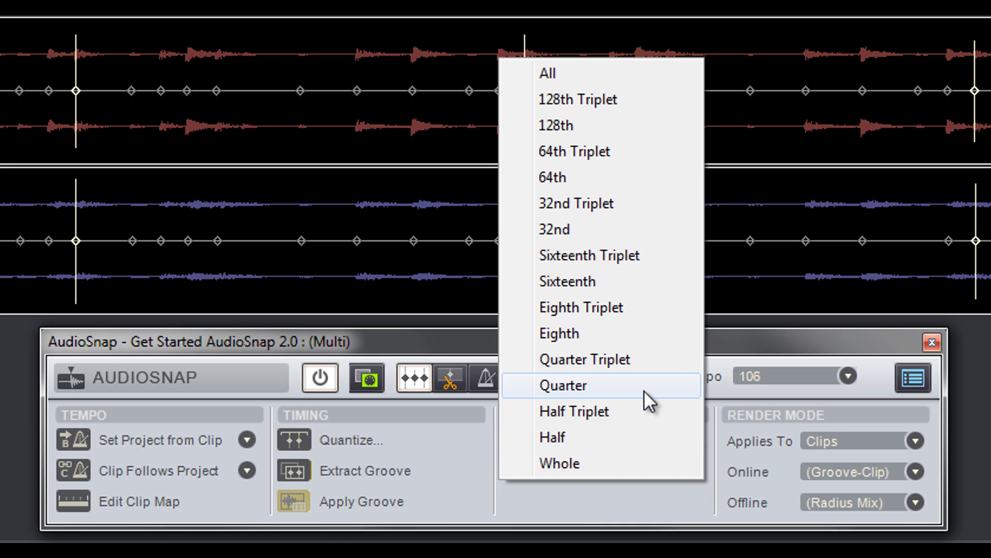
{"action": "left_click", "coordinate": [644, 389]}
{"action": "left_click", "coordinate": [698, 470]}
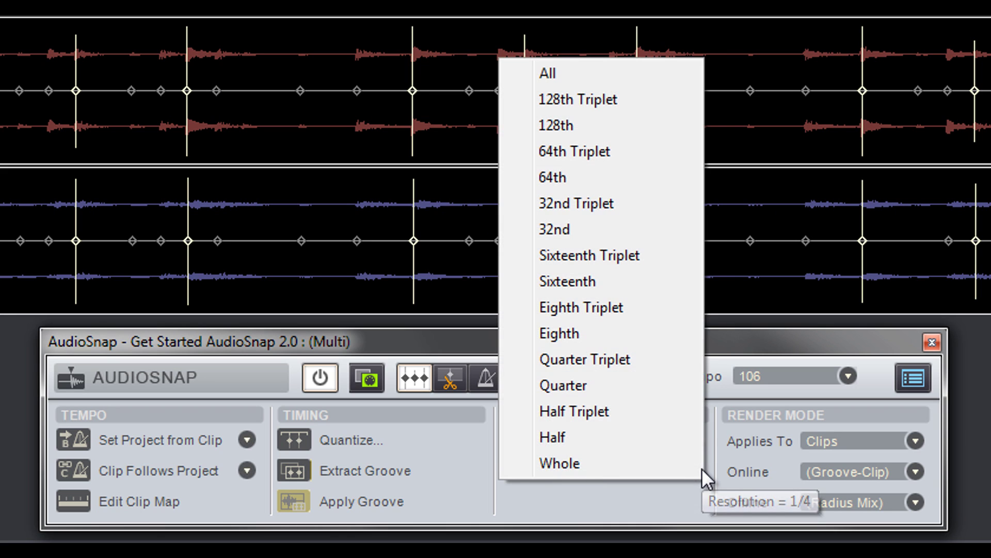
{"action": "left_click", "coordinate": [630, 284]}
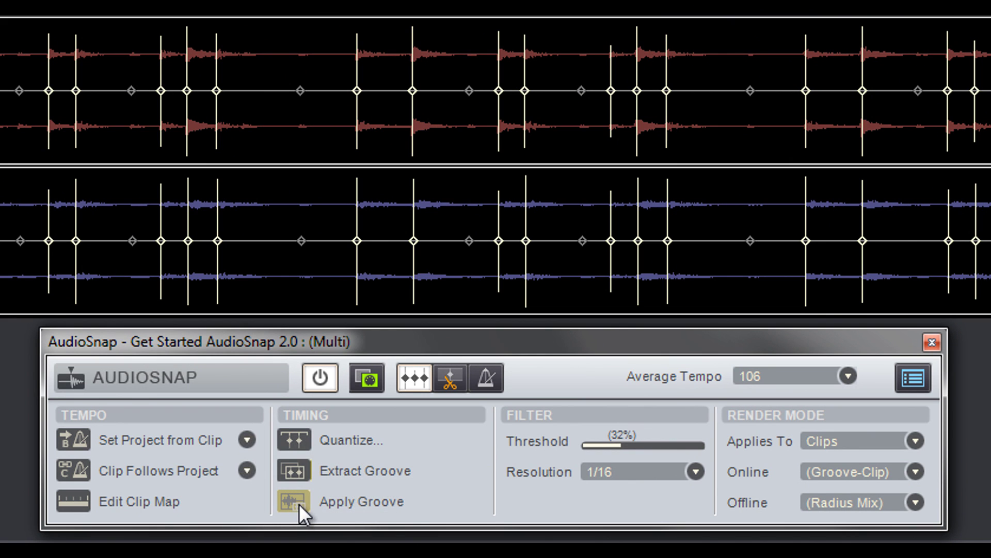
- Quantize the transients to sixteenth notes with AudioSnap Beats checked, then extract the groove
{"action": "left_click", "coordinate": [299, 439]}
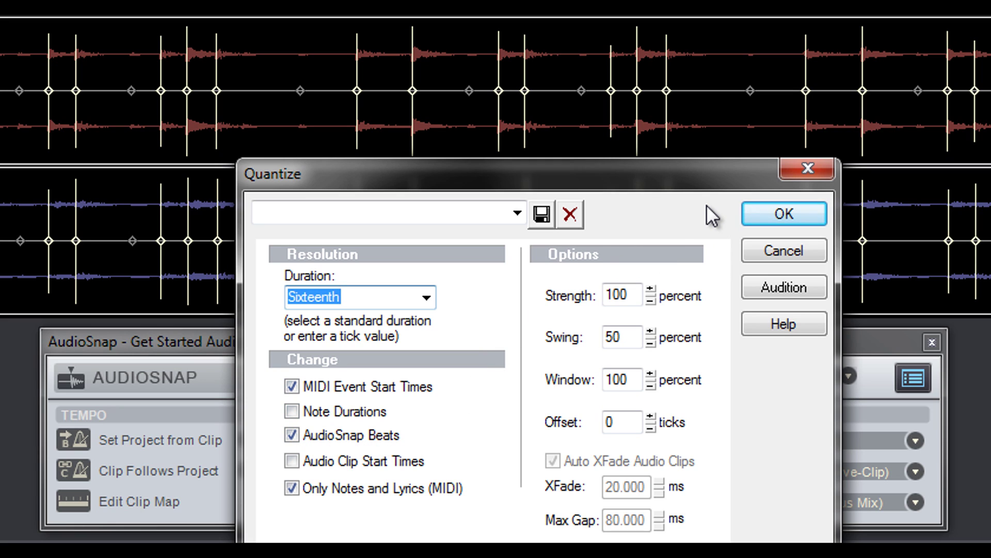
{"action": "left_click", "coordinate": [790, 215]}
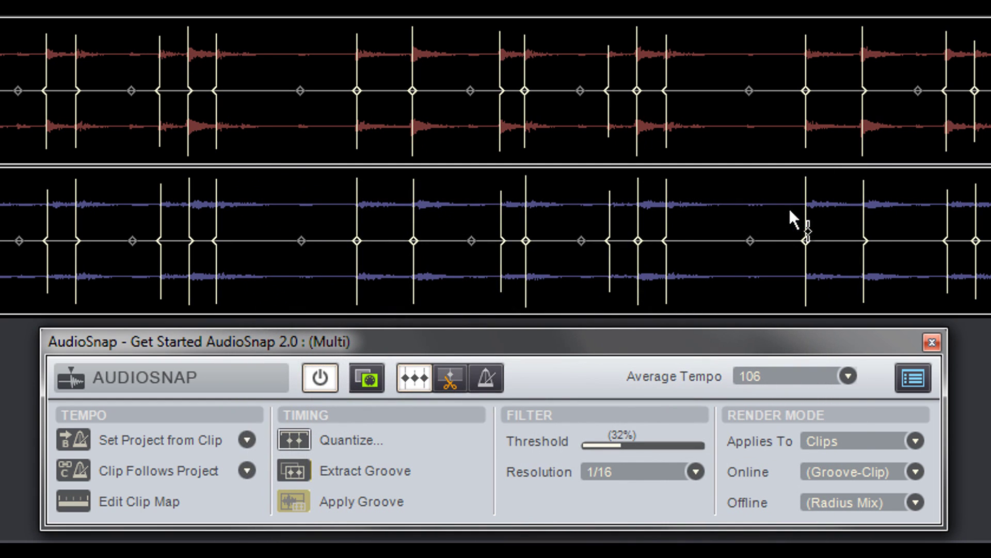
{"action": "left_click", "coordinate": [292, 468]}
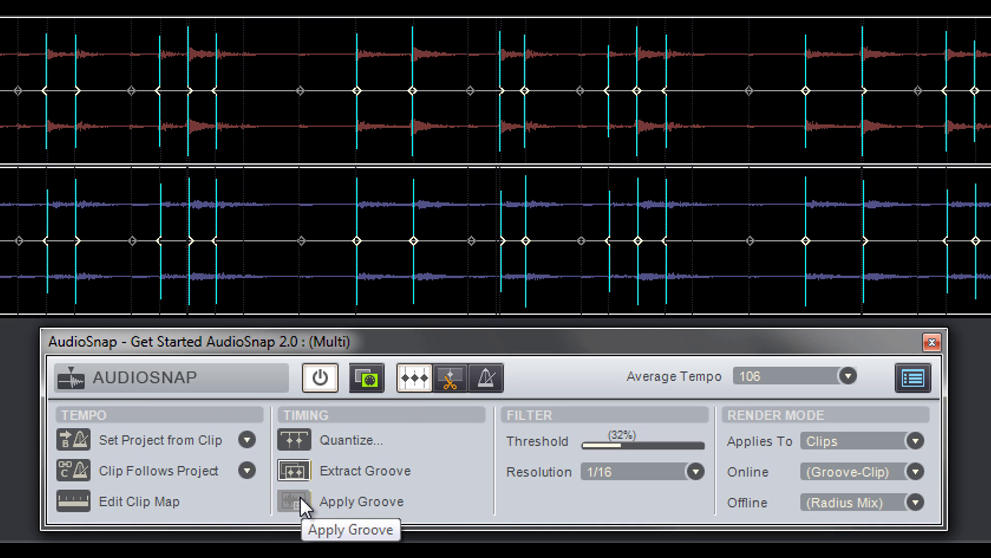
{"action": "left_click", "coordinate": [300, 469]}
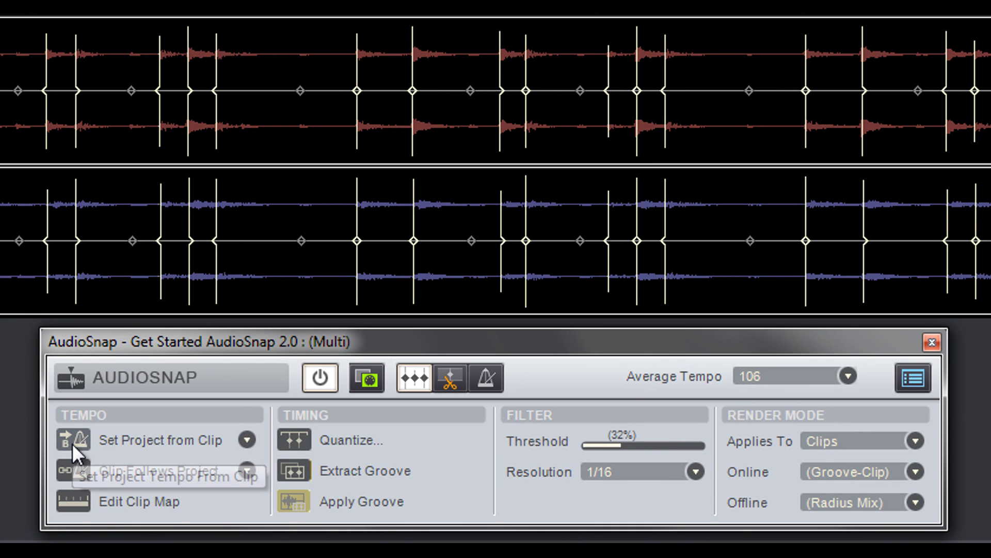
- Review the Set Project from Clip and Clip Follows Project options, then open the drum clip's clip map (average tempo 106, 4 beats per measure)
{"action": "left_click", "coordinate": [254, 439]}
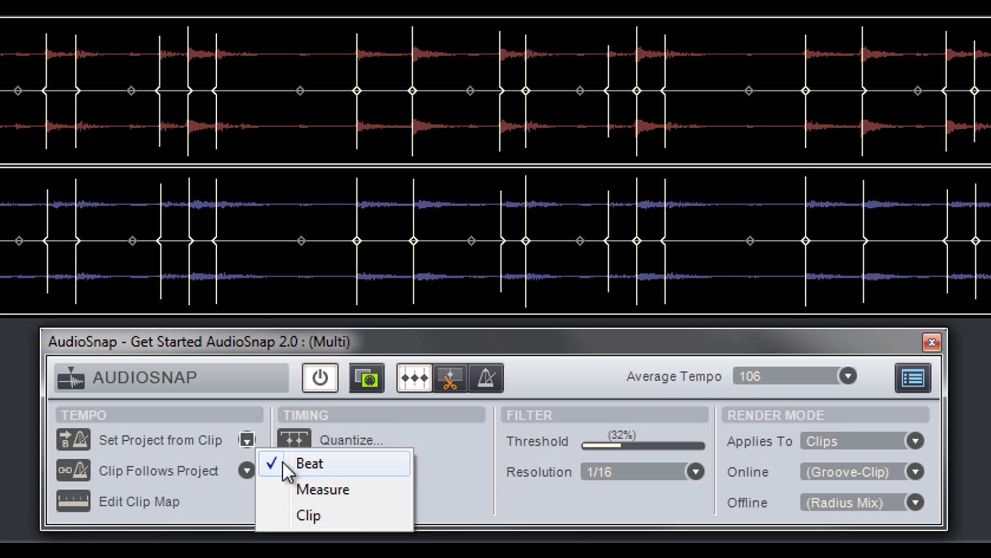
{"action": "left_click", "coordinate": [321, 508]}
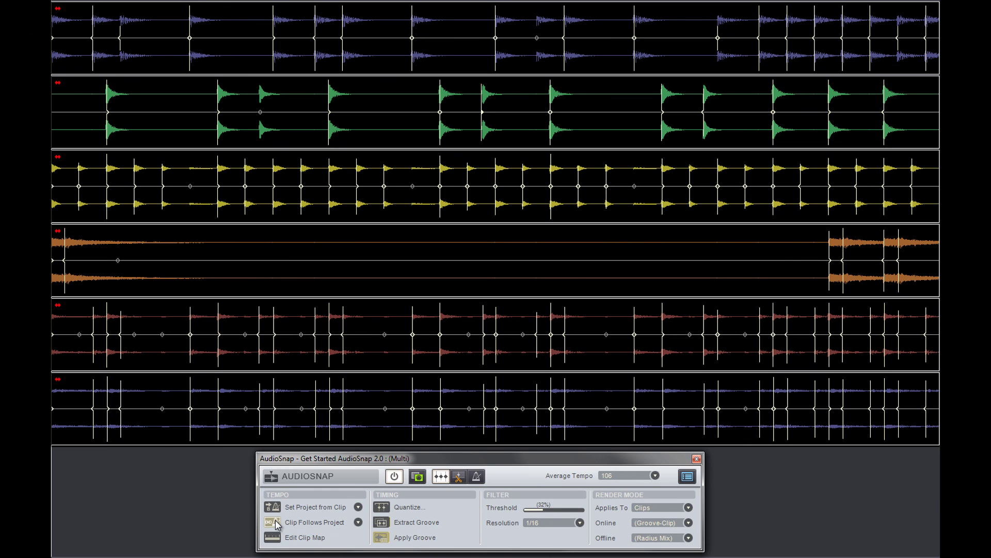
{"action": "left_click", "coordinate": [358, 523]}
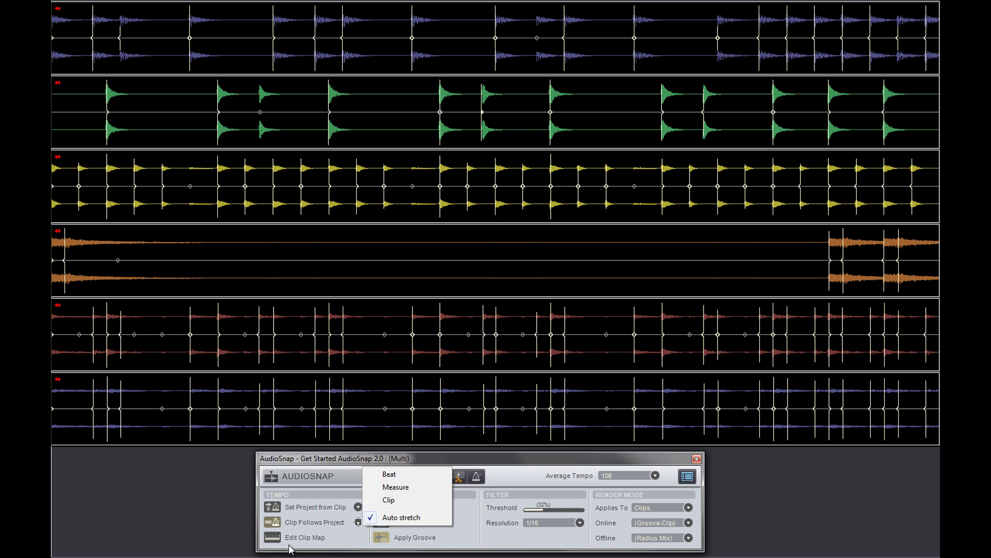
{"action": "left_click", "coordinate": [273, 538]}
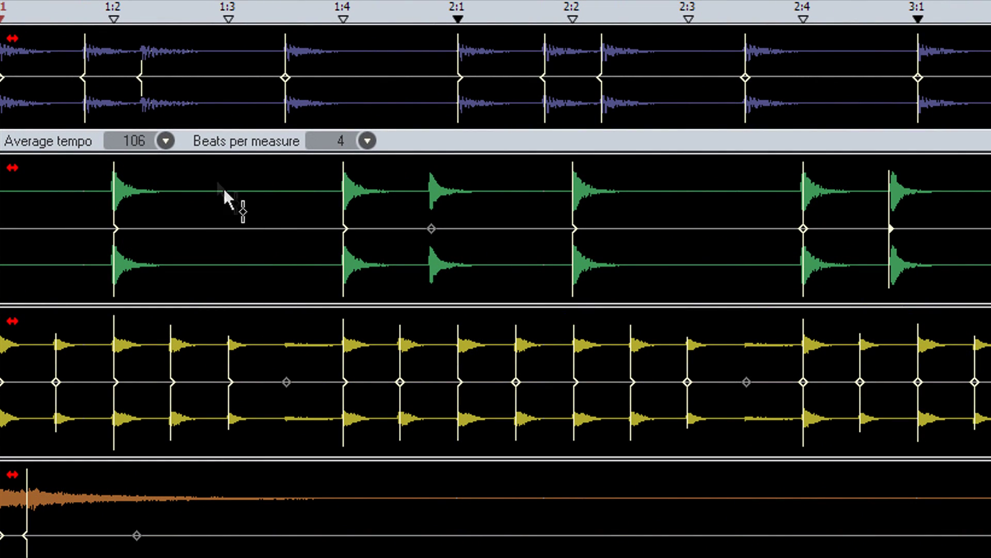
- After checking the average tempo and beats-per-measure lists, move the 2:1 downbeat marker so the average tempo becomes 104
{"action": "left_click", "coordinate": [166, 141]}
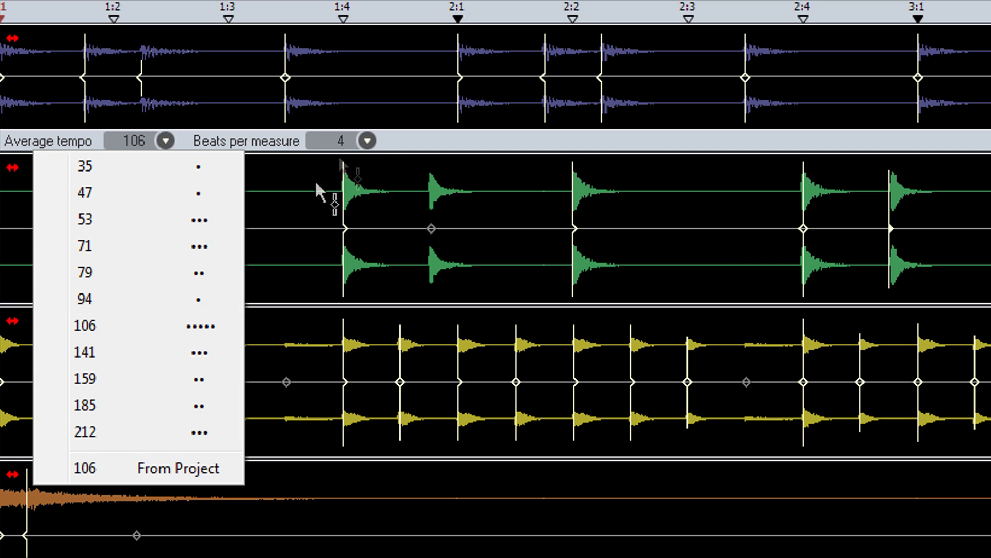
{"action": "left_click", "coordinate": [367, 141]}
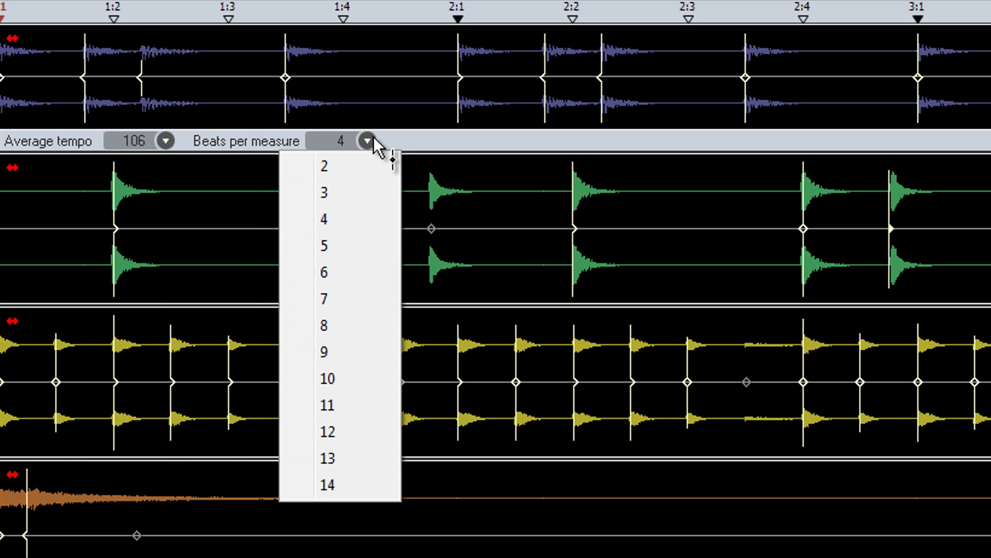
{"action": "left_click", "coordinate": [459, 17]}
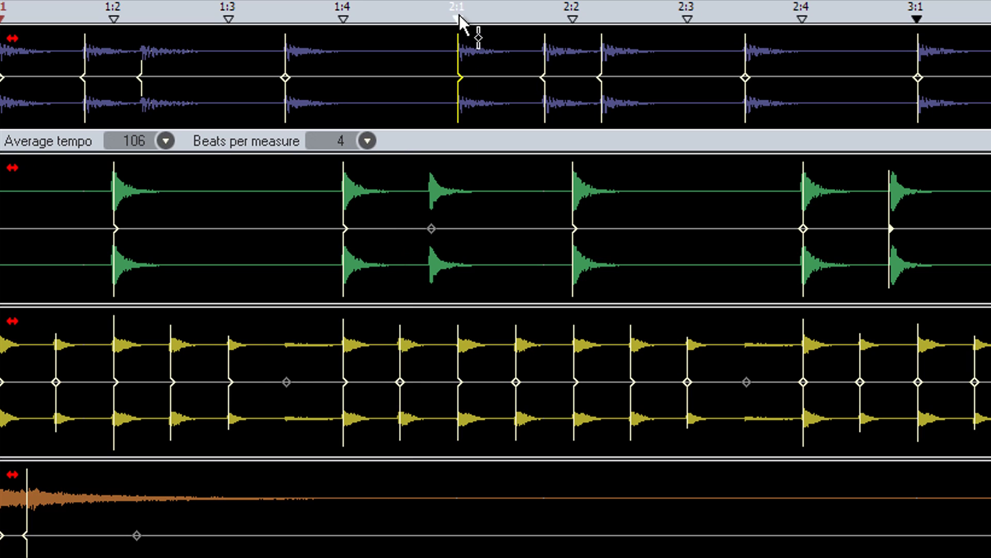
{"action": "mouse_move", "coordinate": [460, 15]}
{"action": "left_mouse_down"}
{"action": "mouse_move", "coordinate": [405, 16]}
{"action": "mouse_move", "coordinate": [603, 18]}
{"action": "mouse_move", "coordinate": [458, 22]}
{"action": "left_mouse_up"}
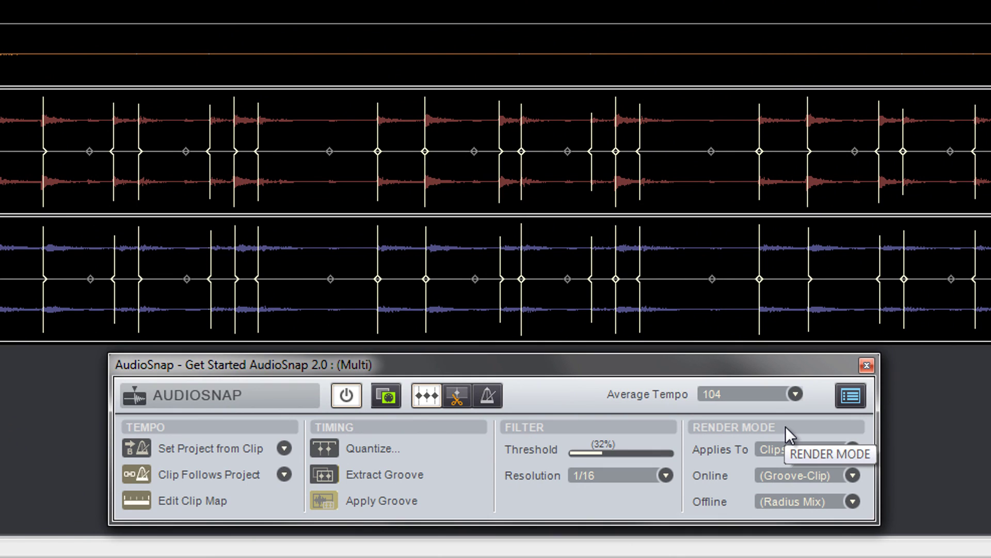
{"action": "left_click", "coordinate": [851, 475]}
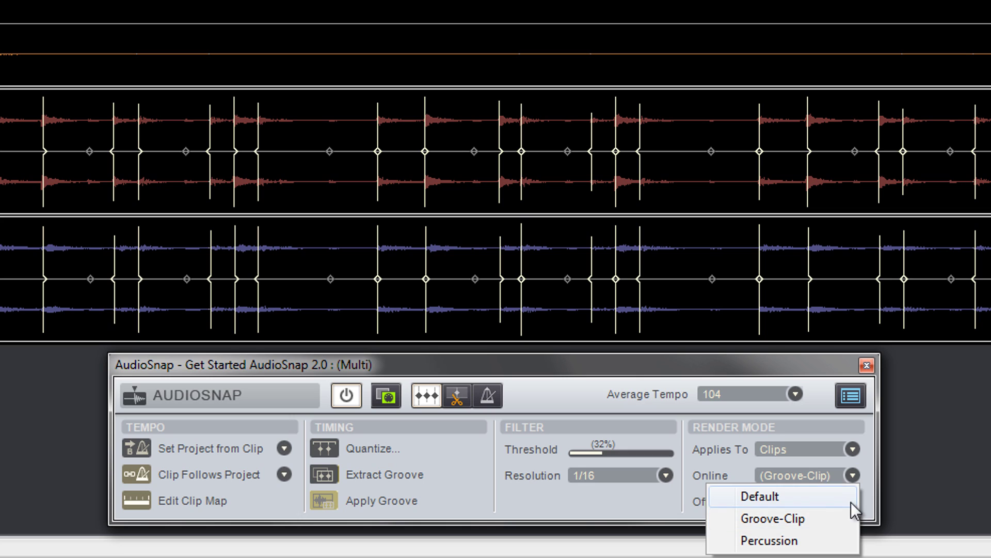
{"action": "left_click", "coordinate": [866, 490]}
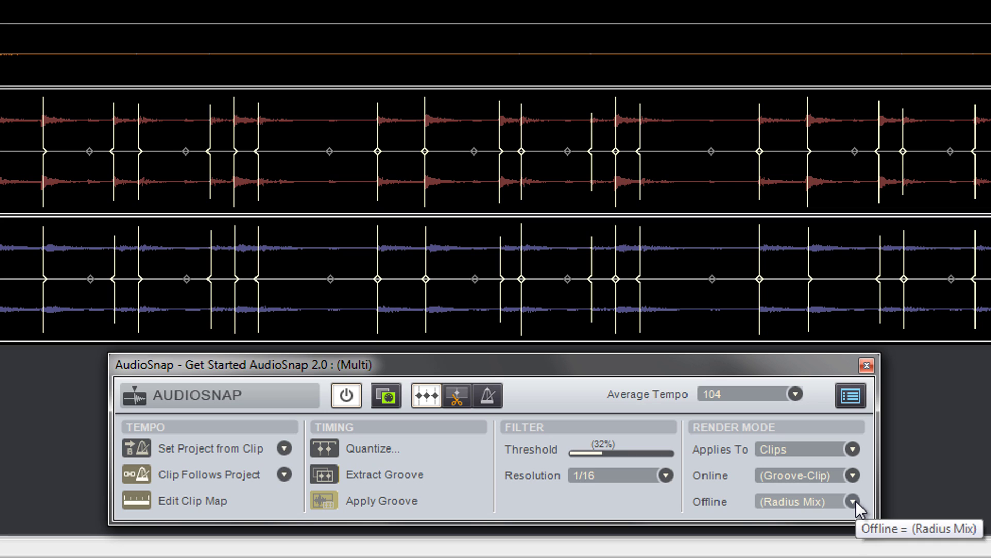
{"action": "left_click", "coordinate": [854, 501]}
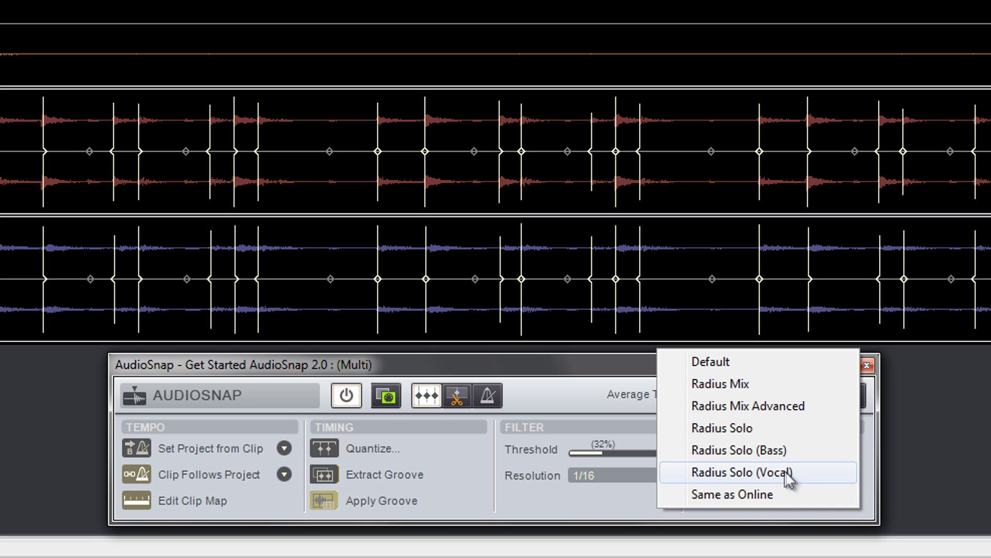
{"action": "left_click", "coordinate": [866, 503]}
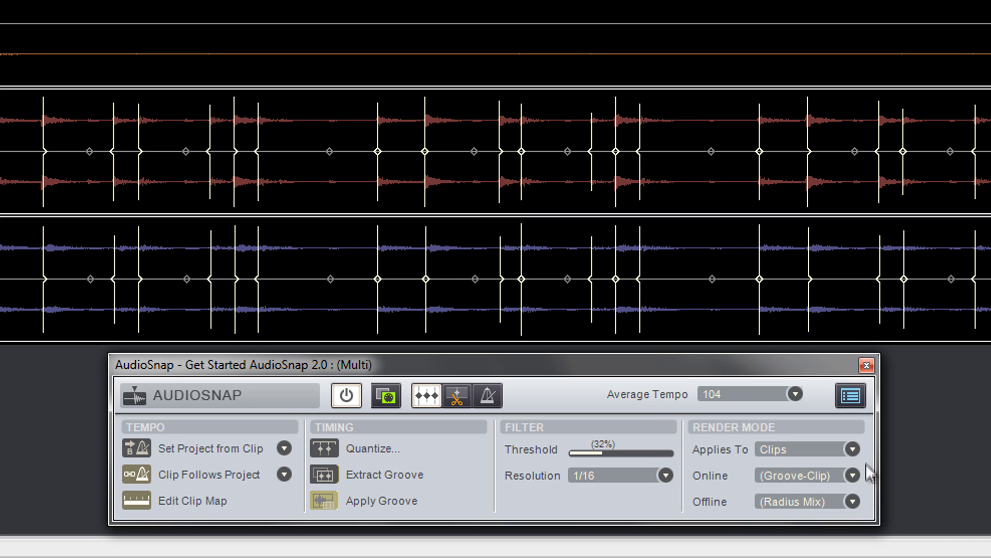
{"action": "left_click", "coordinate": [853, 449]}
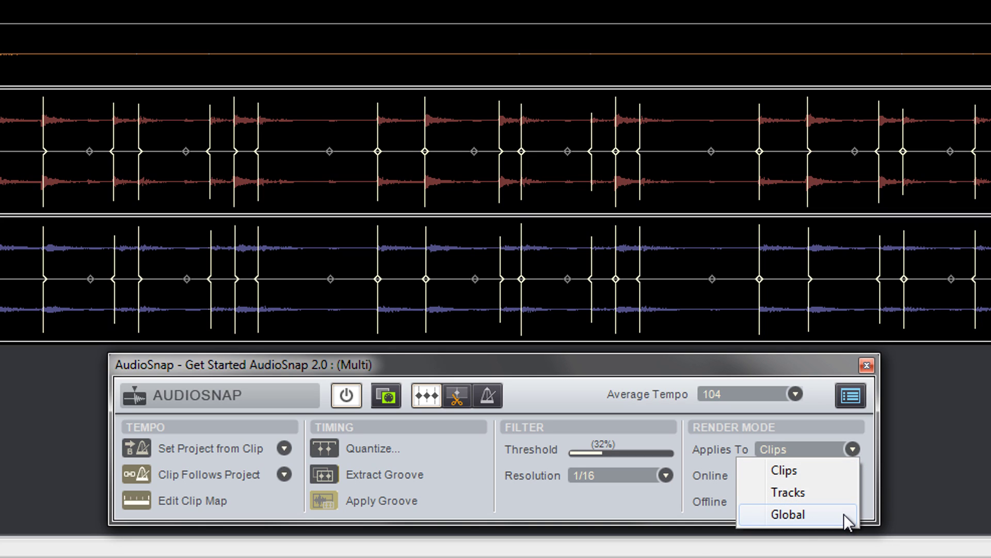
{"action": "left_click", "coordinate": [860, 446]}
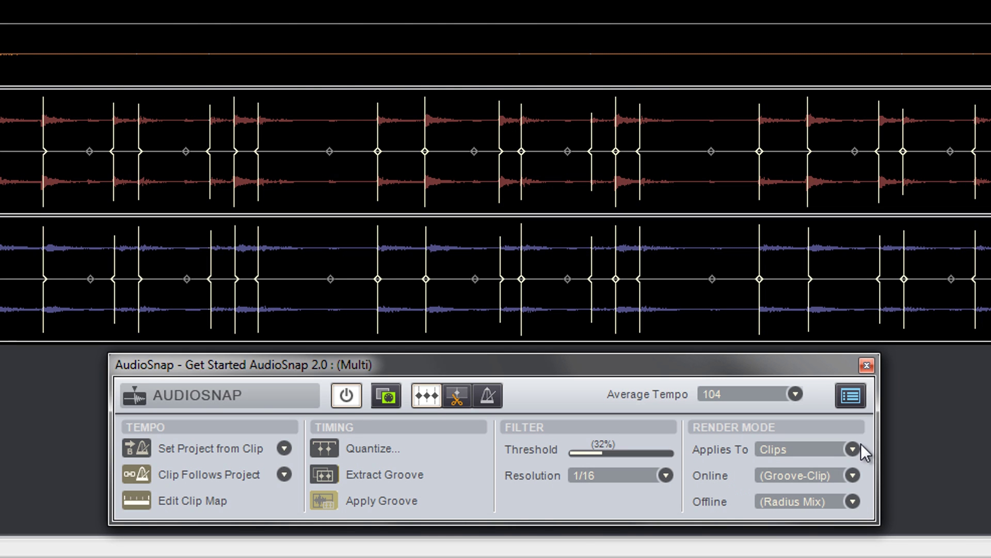